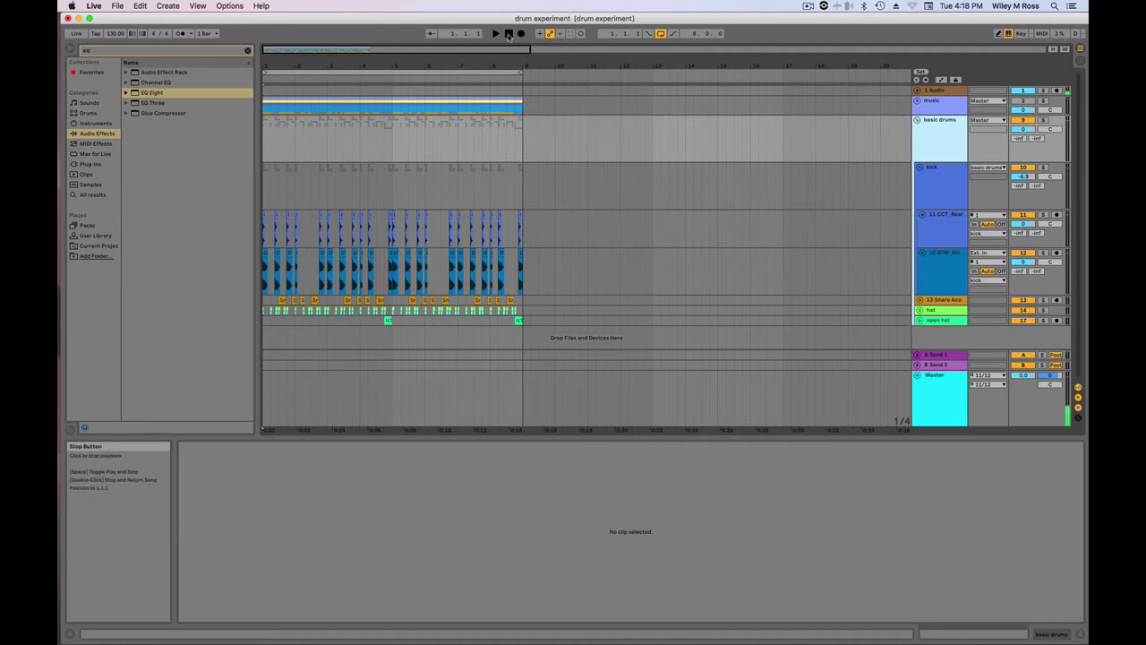
# Start playing the drum experiment arrangement from the beginning.
pyautogui.press('space')
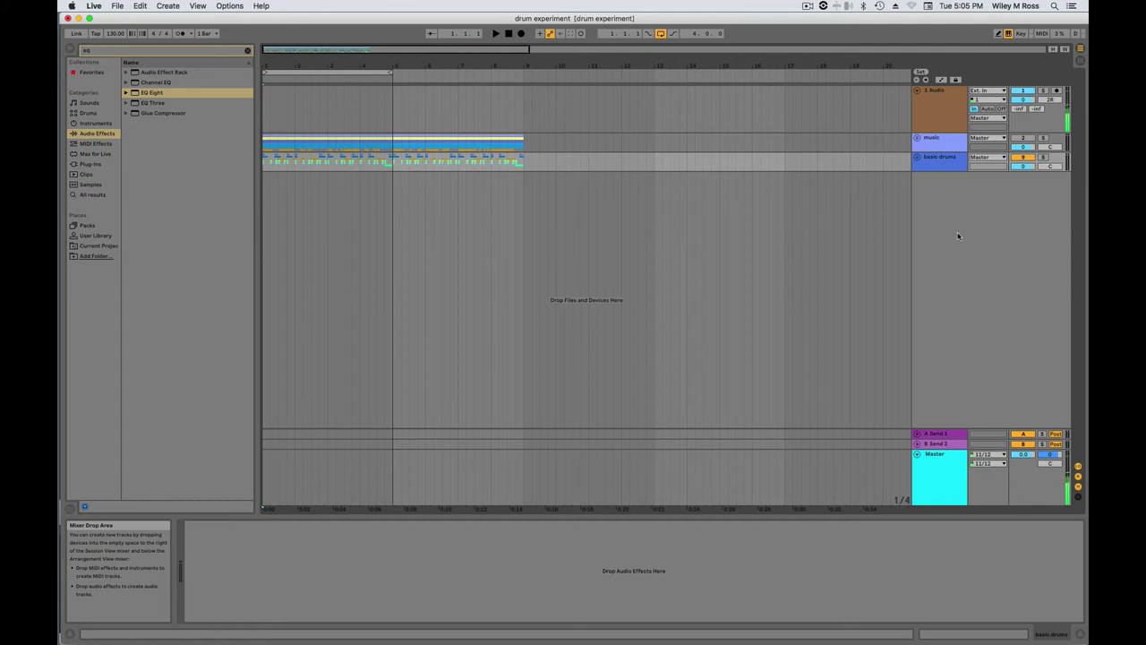
# Insert a new audio track and delete its three default devices.
pyautogui.rightClick(954, 197)
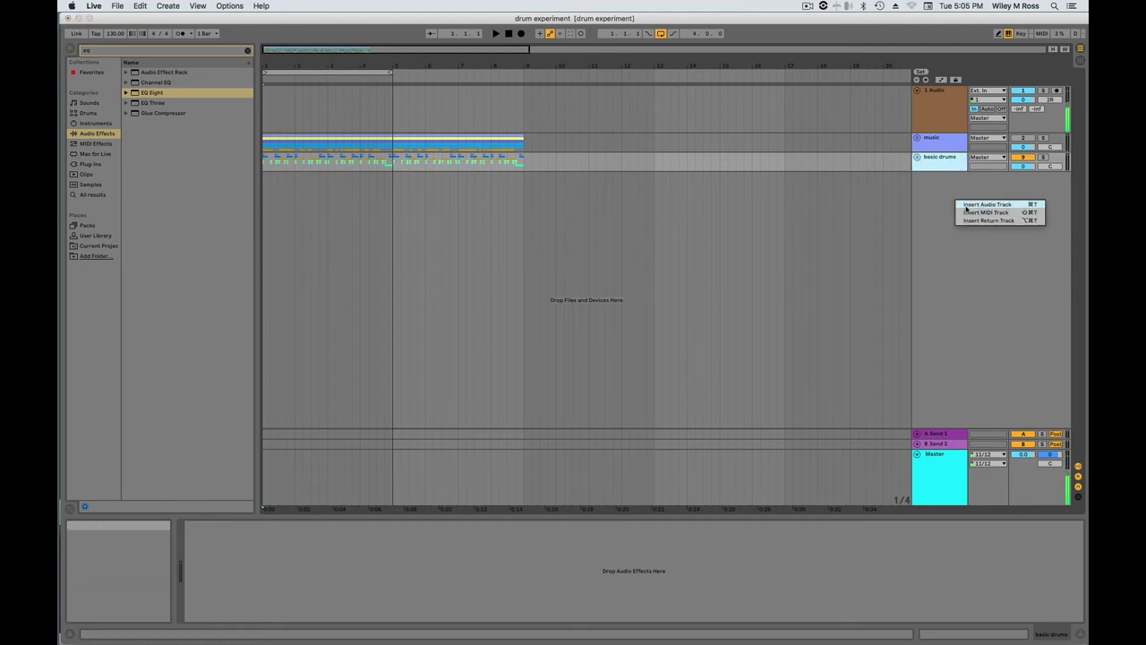
pyautogui.click(963, 209)
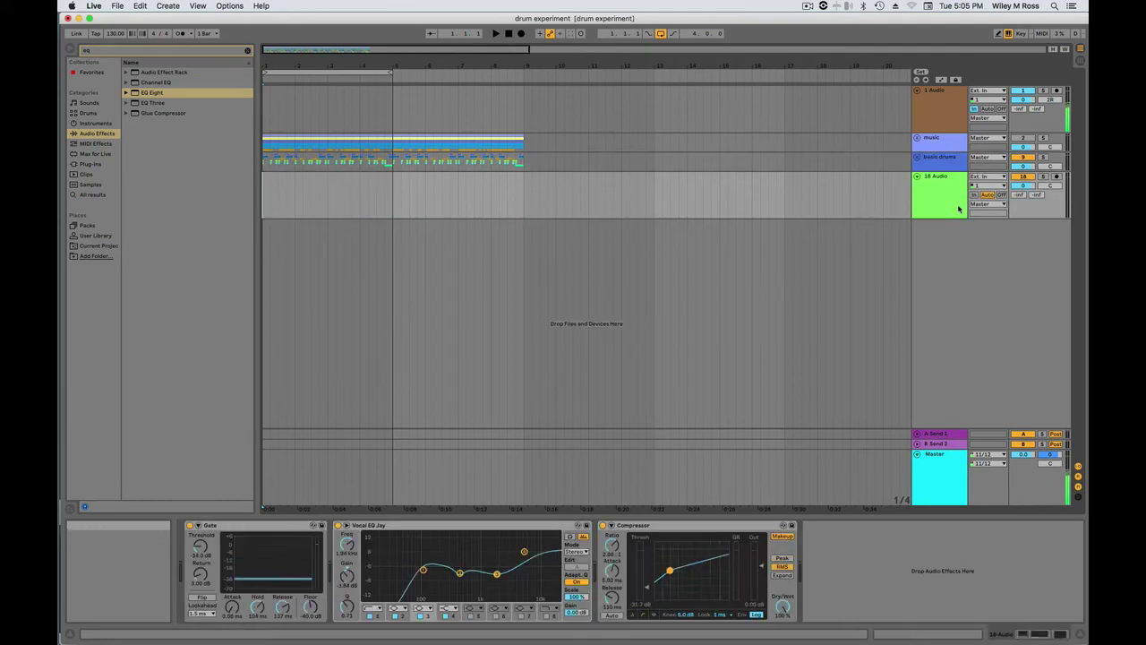
pyautogui.click(242, 526)
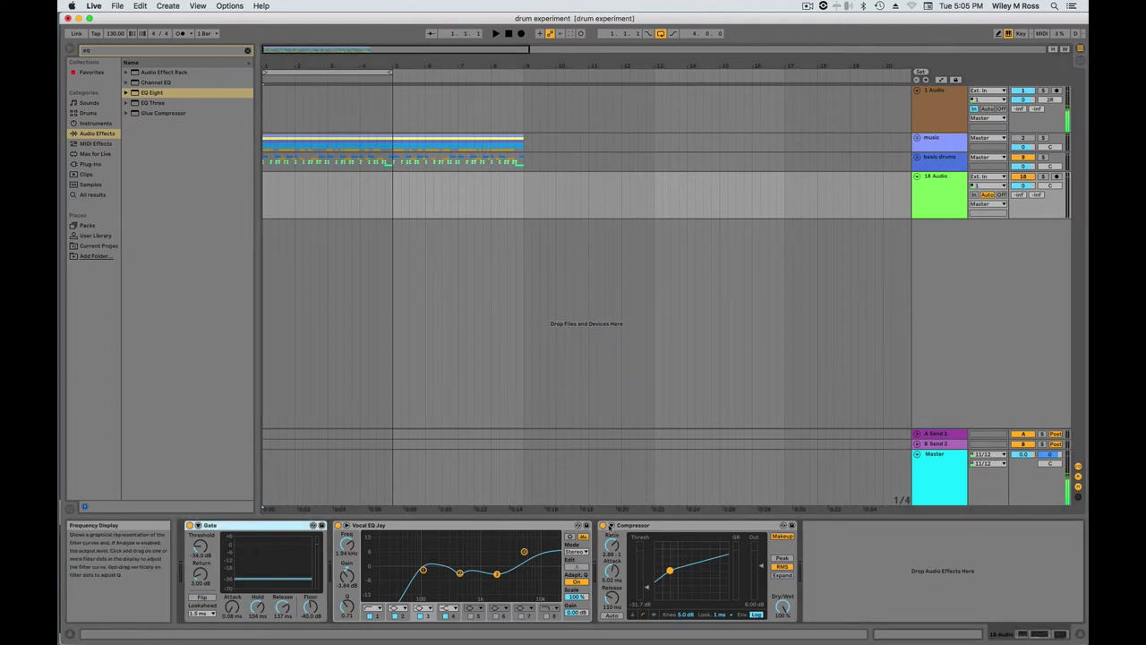
pyautogui.keyDown('shift'); pyautogui.click(665, 525); pyautogui.keyUp('shift')
pyautogui.press('Delete')
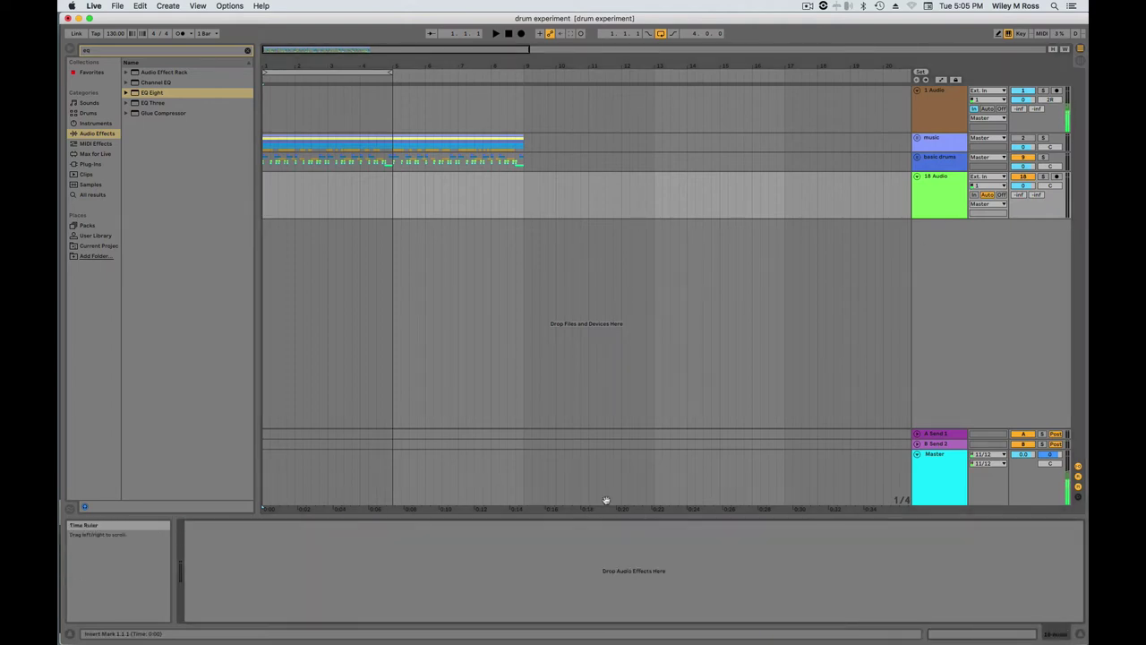
# Set the 18 Audio track's input to channels 7/8 and arm it for recording.
pyautogui.click(988, 186)
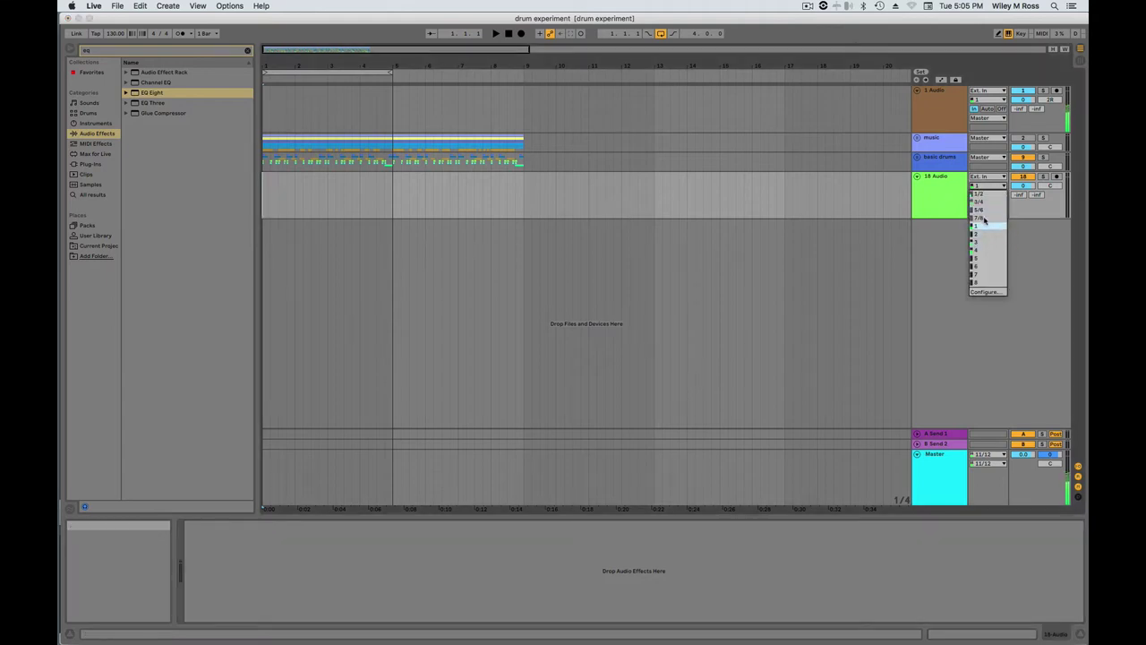
pyautogui.click(981, 217)
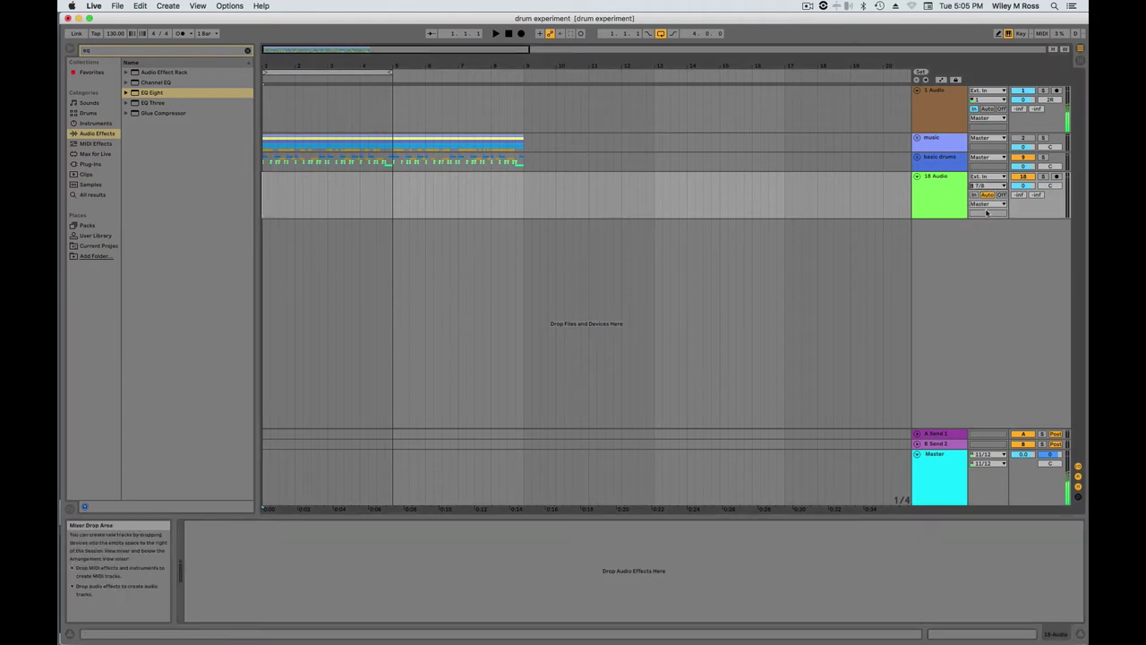
pyautogui.click(1057, 177)
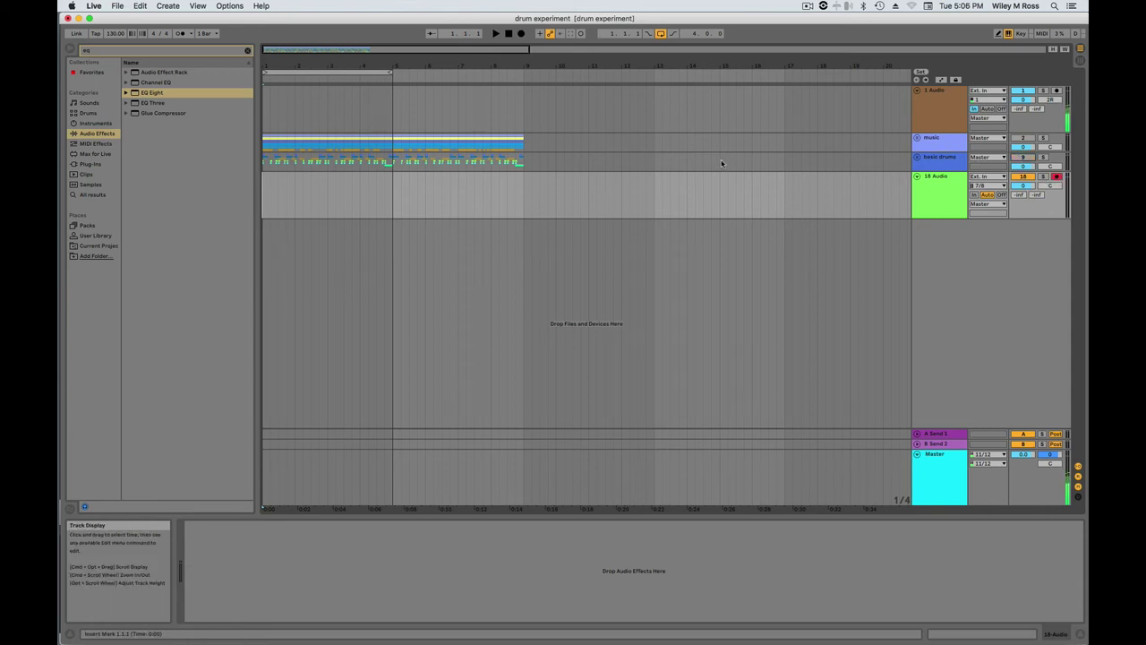
# Switch arrangement looping off and record the tape drums into a new 18-Audio 1 clip.
pyautogui.click(660, 34)
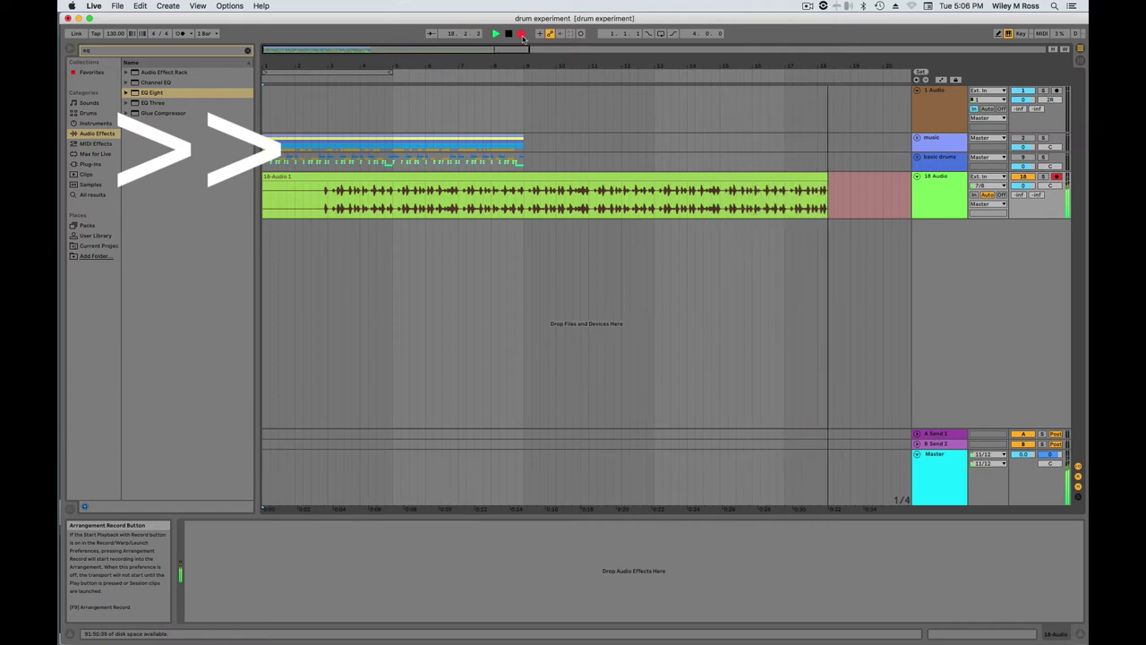
pyautogui.click(521, 34)
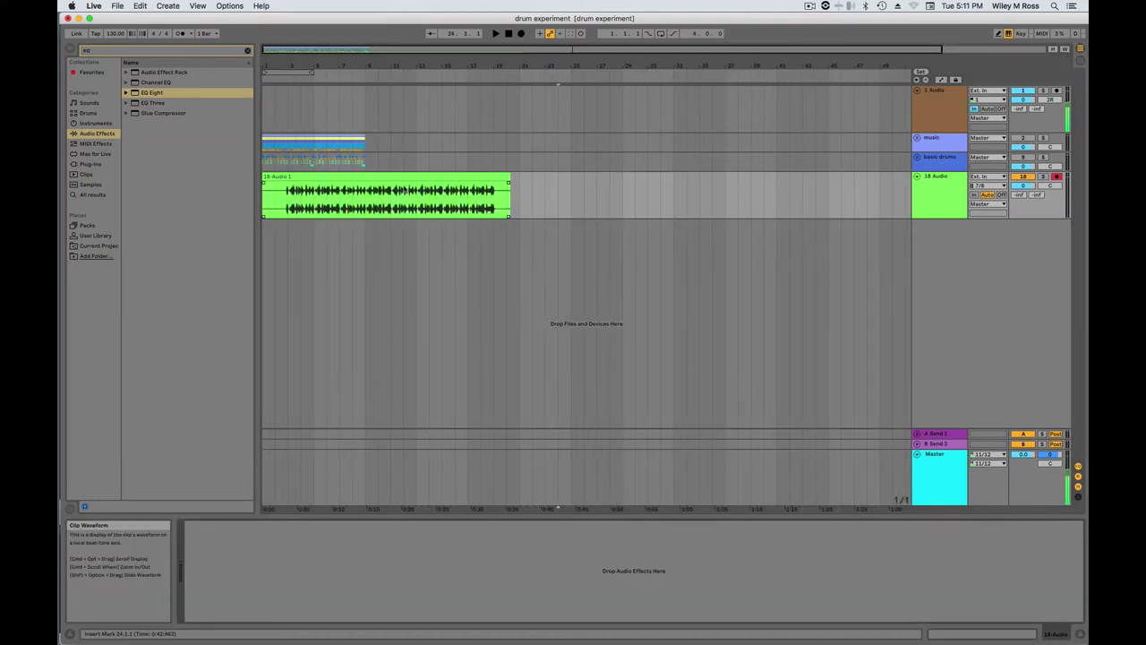
# Move the 18-Audio 1 clip's start marker past the silence onto the first drum hit.
pyautogui.doubleClick(397, 180)
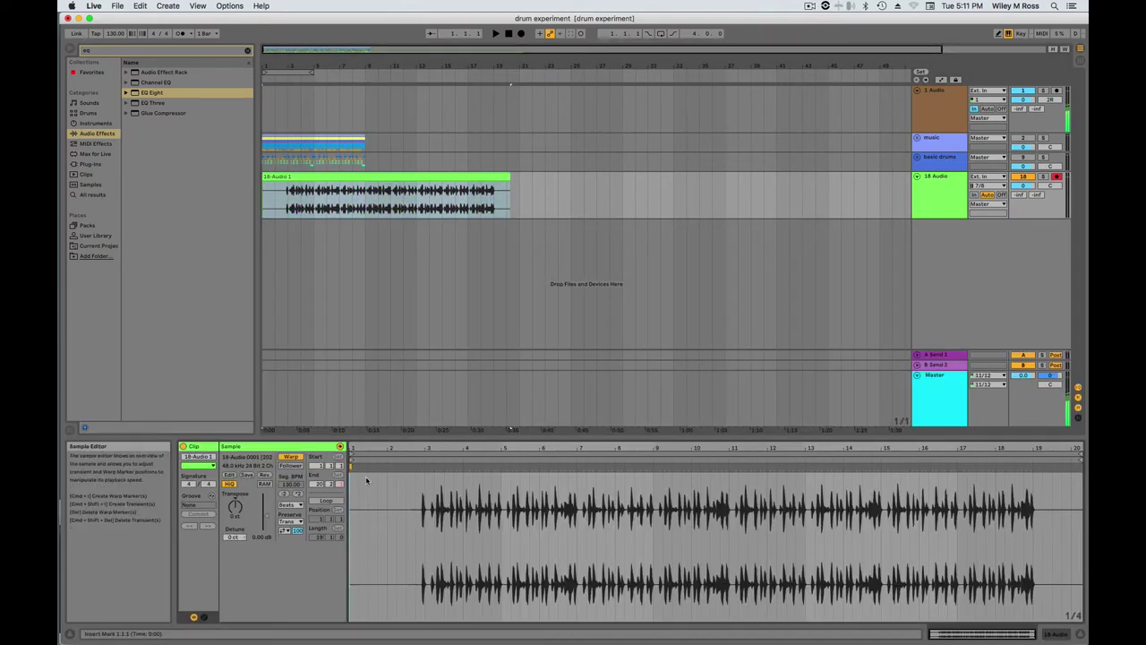
pyautogui.scroll(6, 400, 495)
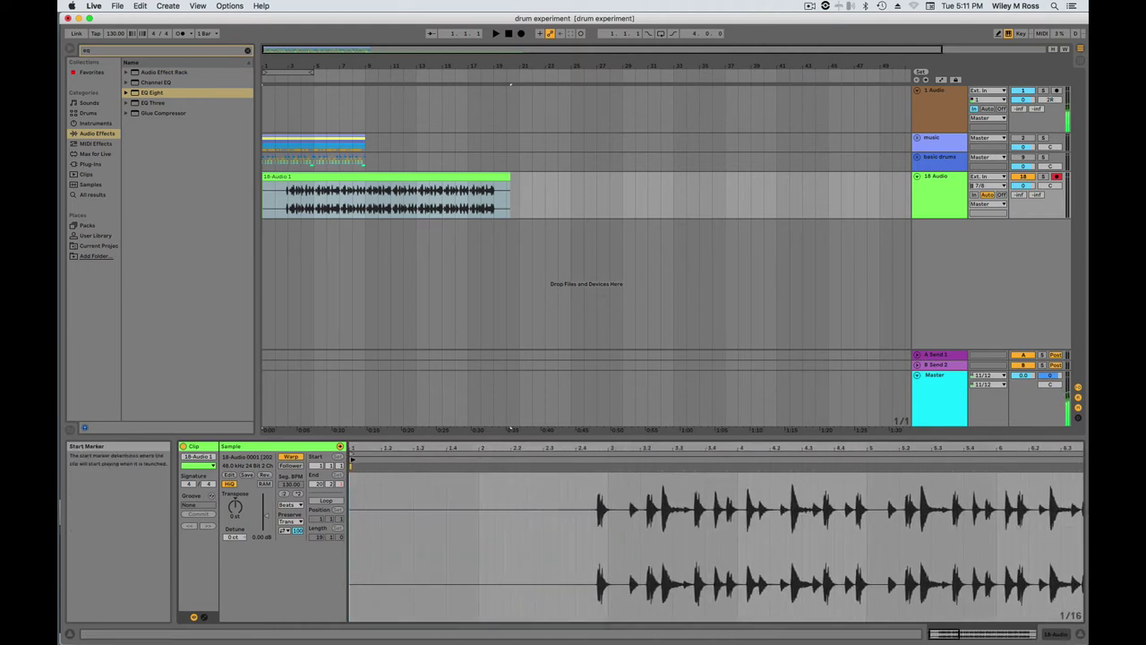
pyautogui.moveTo(355, 464); pyautogui.dragTo(585, 467)
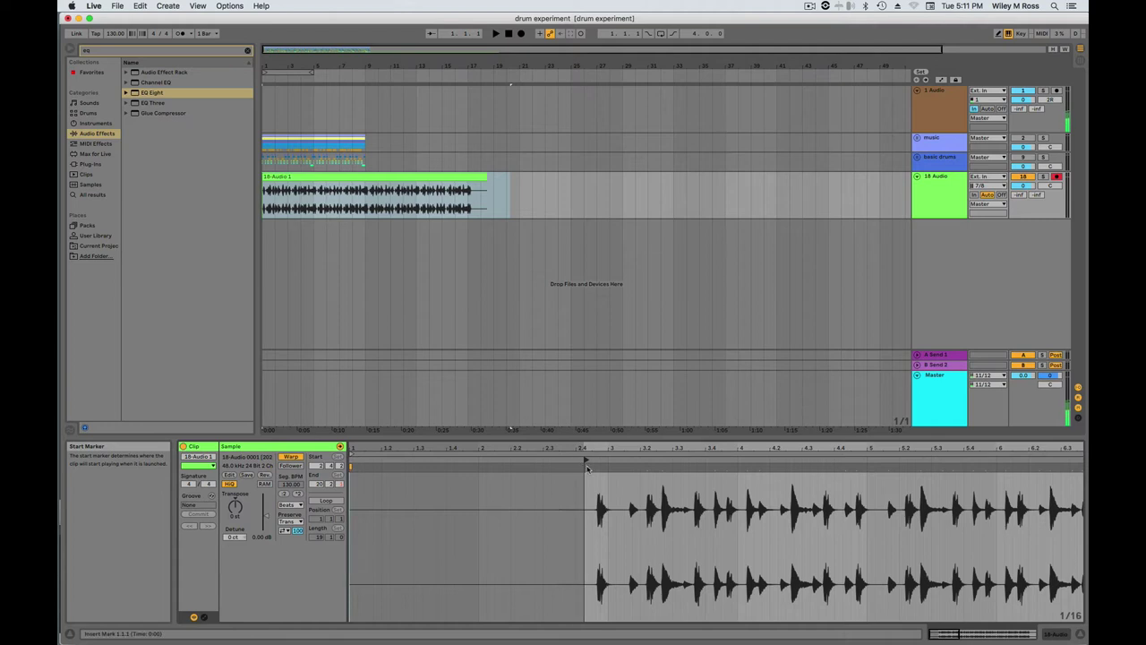
pyautogui.scroll(5, 596, 533)
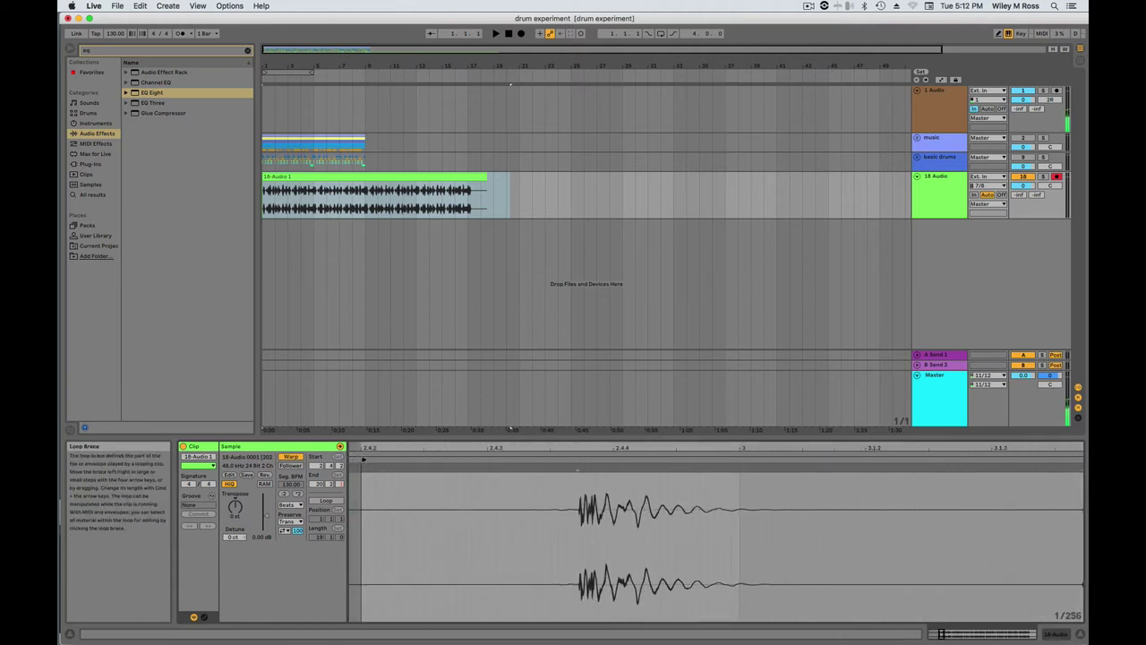
pyautogui.moveTo(362, 459); pyautogui.dragTo(573, 459)
# Pull the clip's end marker back to just after the final drum hit, near bar 19.
pyautogui.scroll(-5, 587, 506)
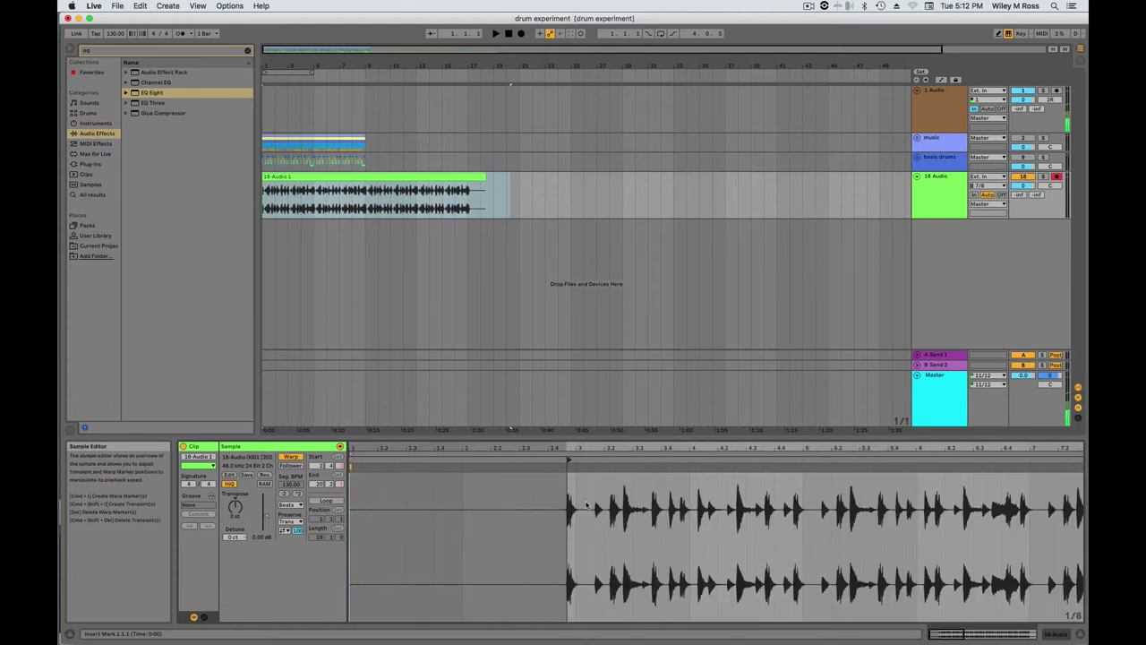
pyautogui.scroll(4, 587, 506)
pyautogui.scroll(-3, 587, 507)
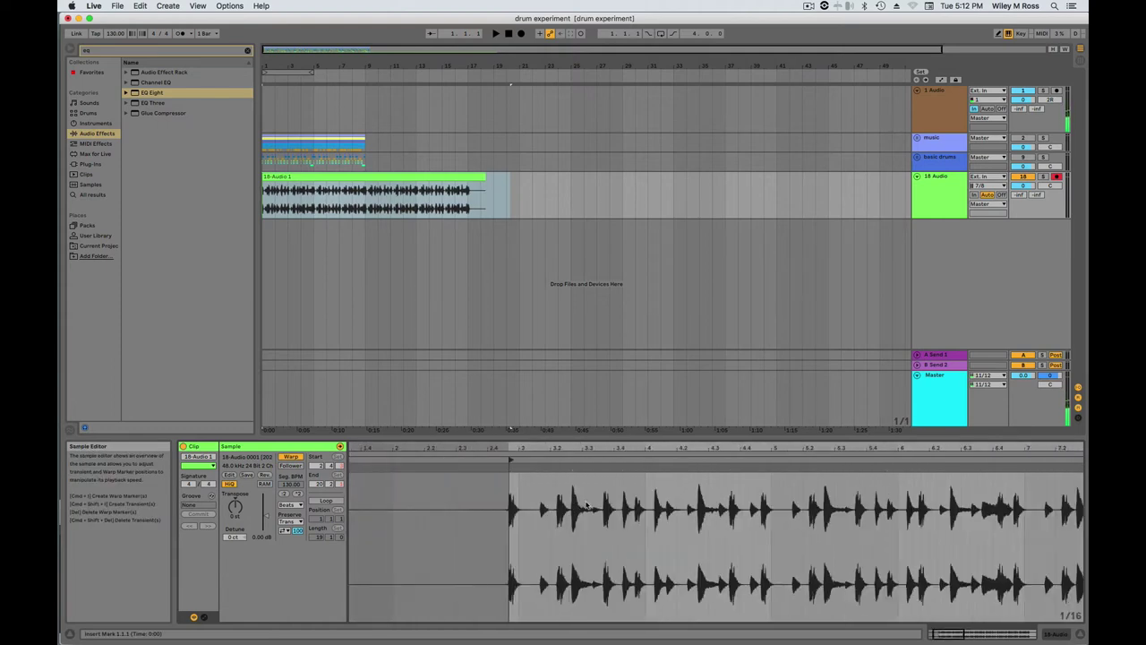
pyautogui.hscroll(10, 587, 506)
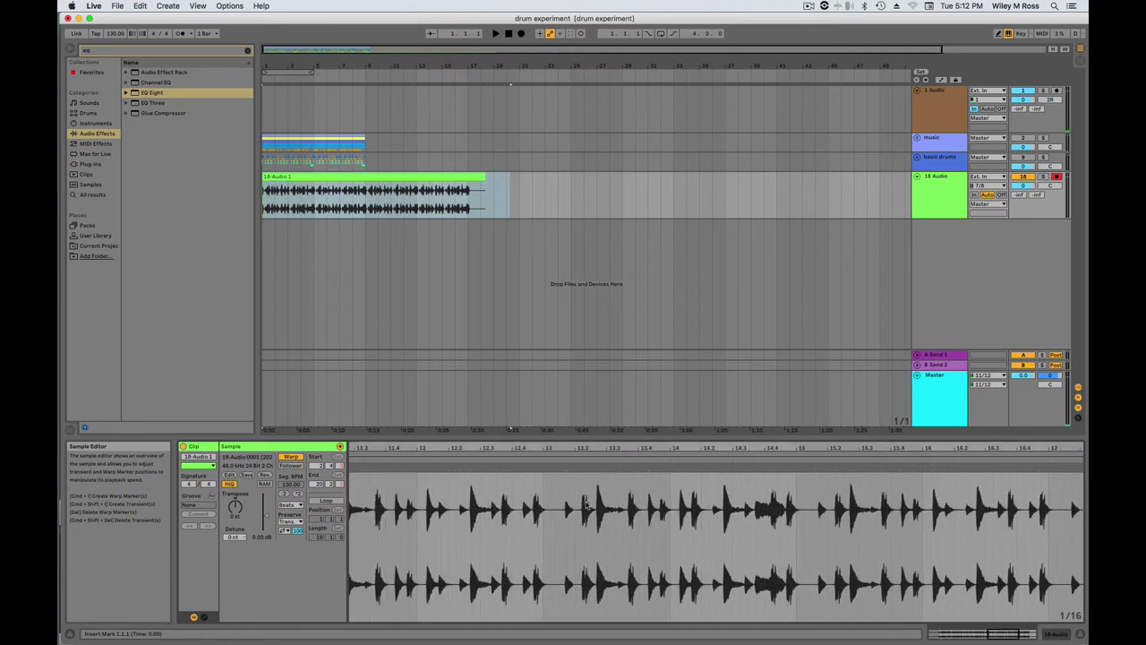
pyautogui.hscroll(4, 587, 506)
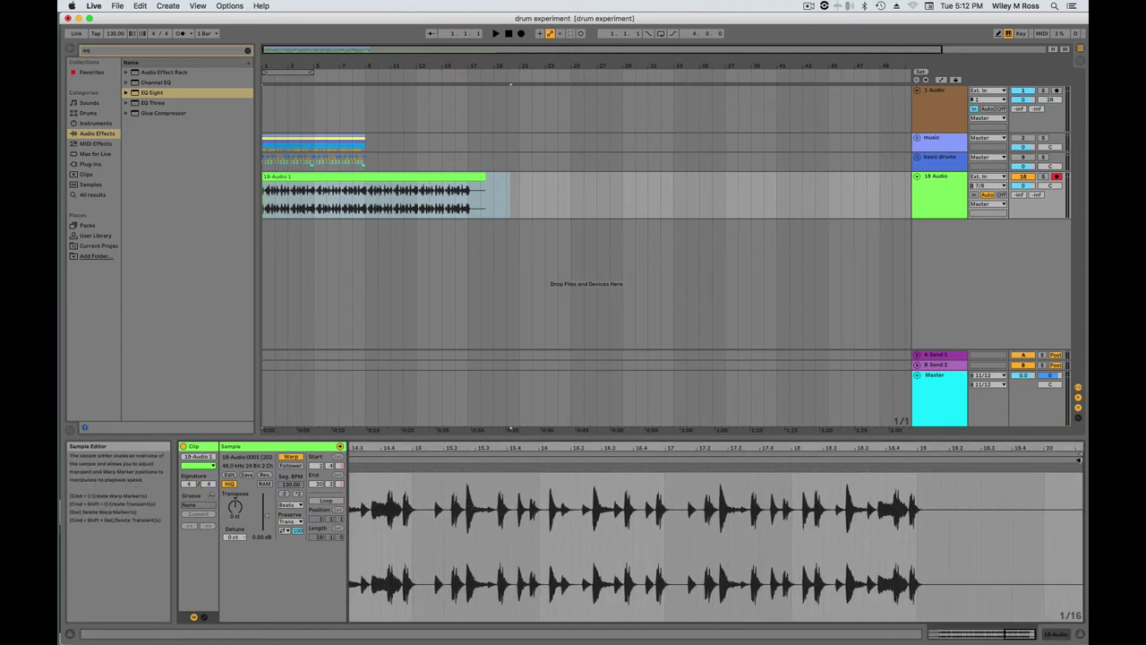
pyautogui.moveTo(1079, 462); pyautogui.dragTo(923, 494)
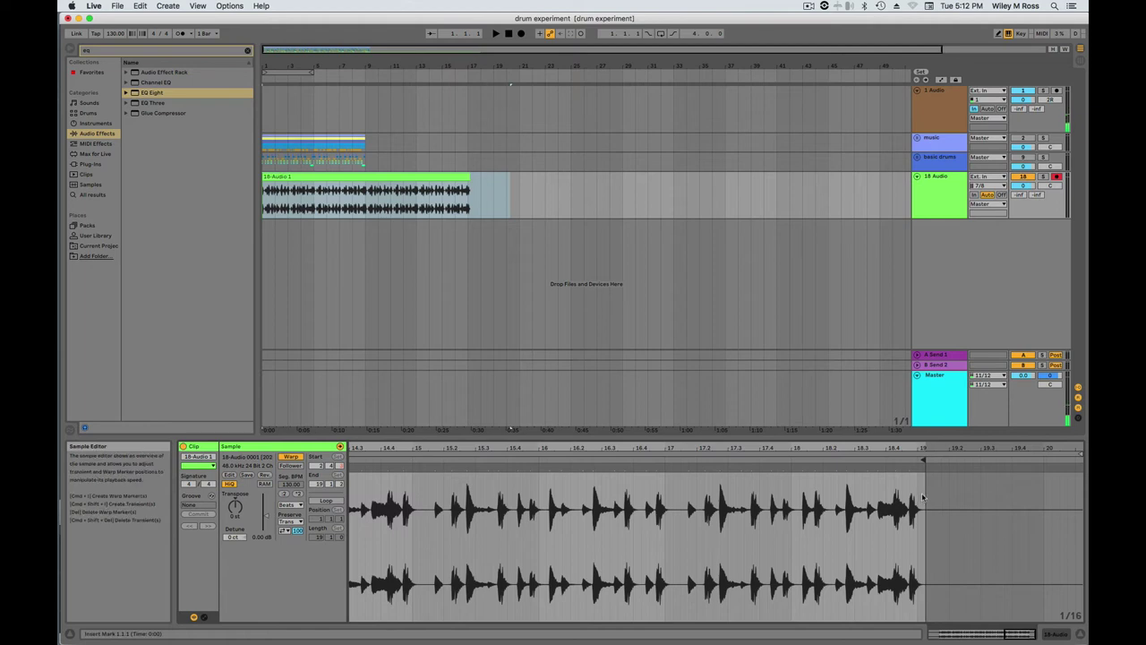
pyautogui.scroll(3, 923, 497)
pyautogui.scroll(6, 924, 497)
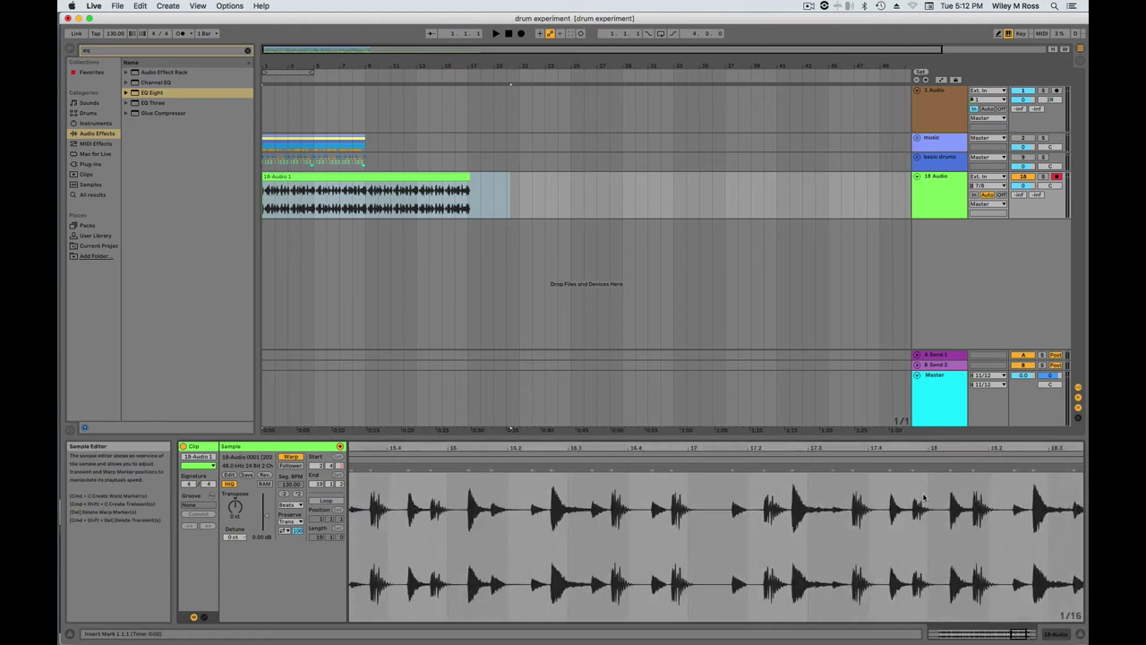
pyautogui.scroll(2, 928, 498)
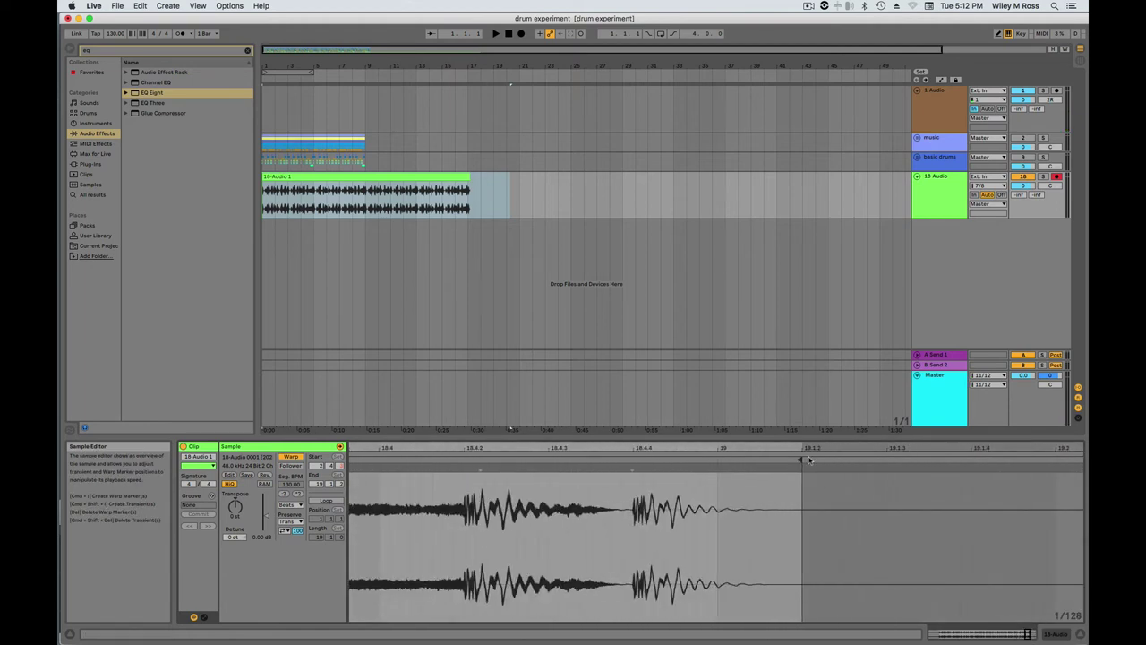
pyautogui.moveTo(810, 460); pyautogui.dragTo(768, 461)
pyautogui.hscroll(3, 811, 511)
pyautogui.scroll(-12, 811, 511)
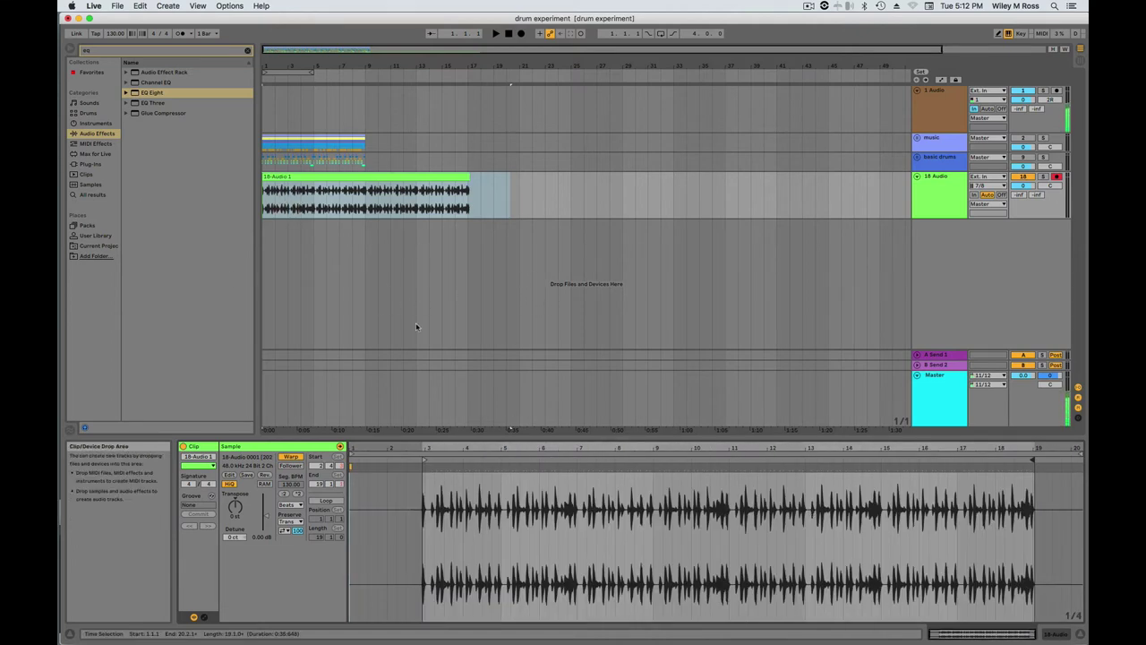
# Inspect the recording across the arrangement and bring up the 18-Audio 1 clip in Clip View.
pyautogui.scroll(7, 510, 524)
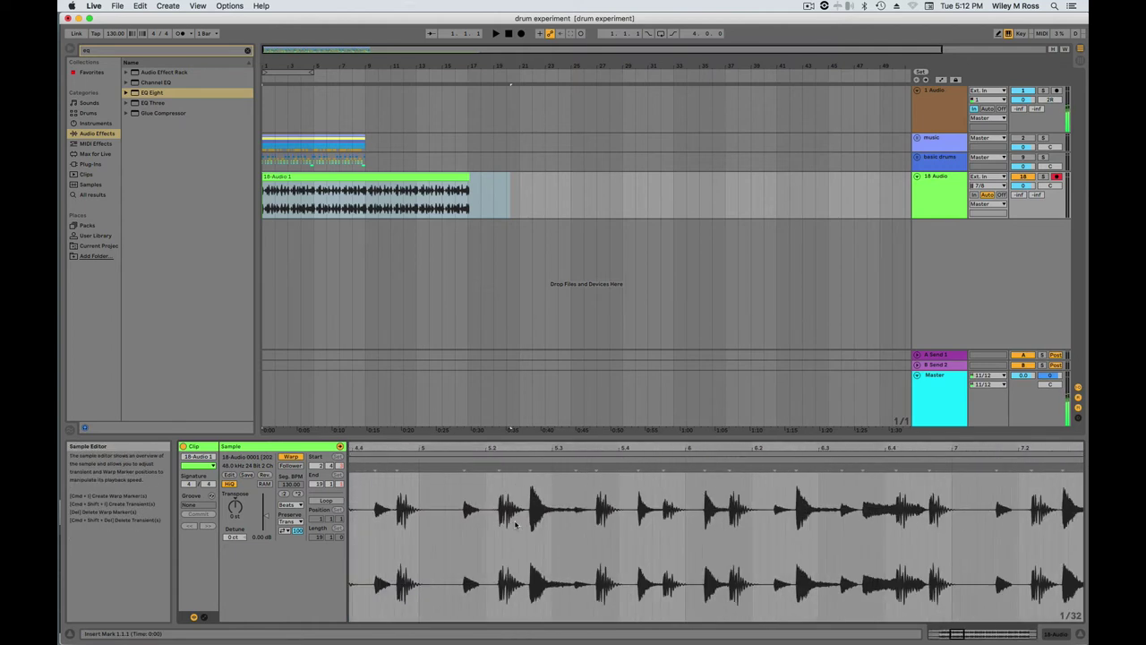
pyautogui.scroll(6, 360, 231)
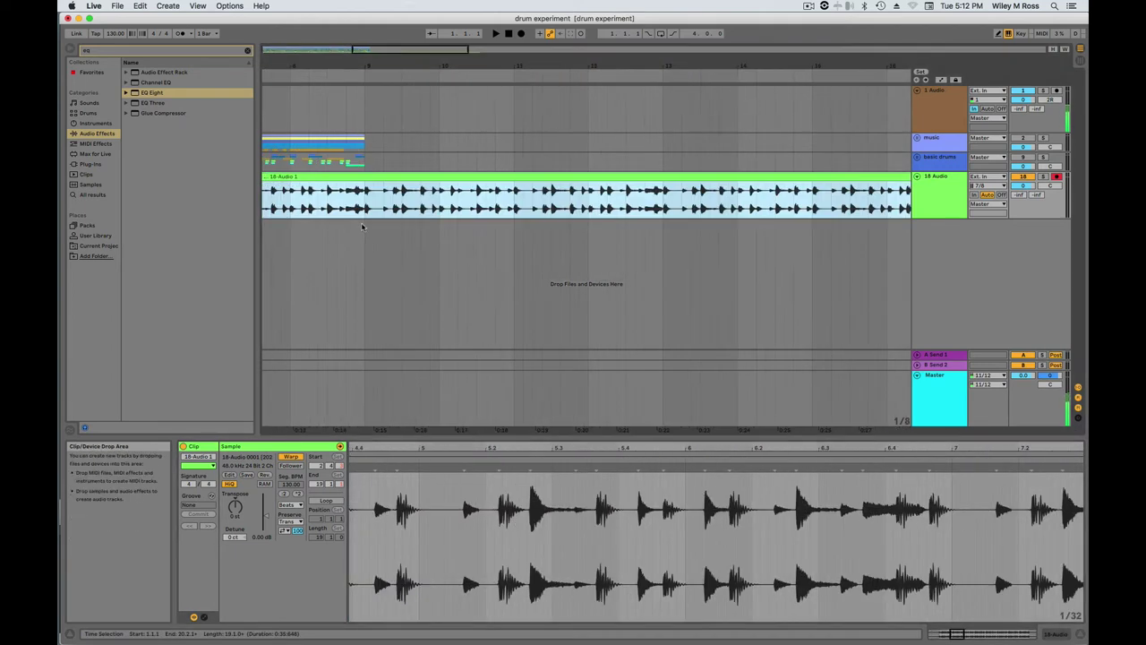
pyautogui.scroll(-5, 363, 226)
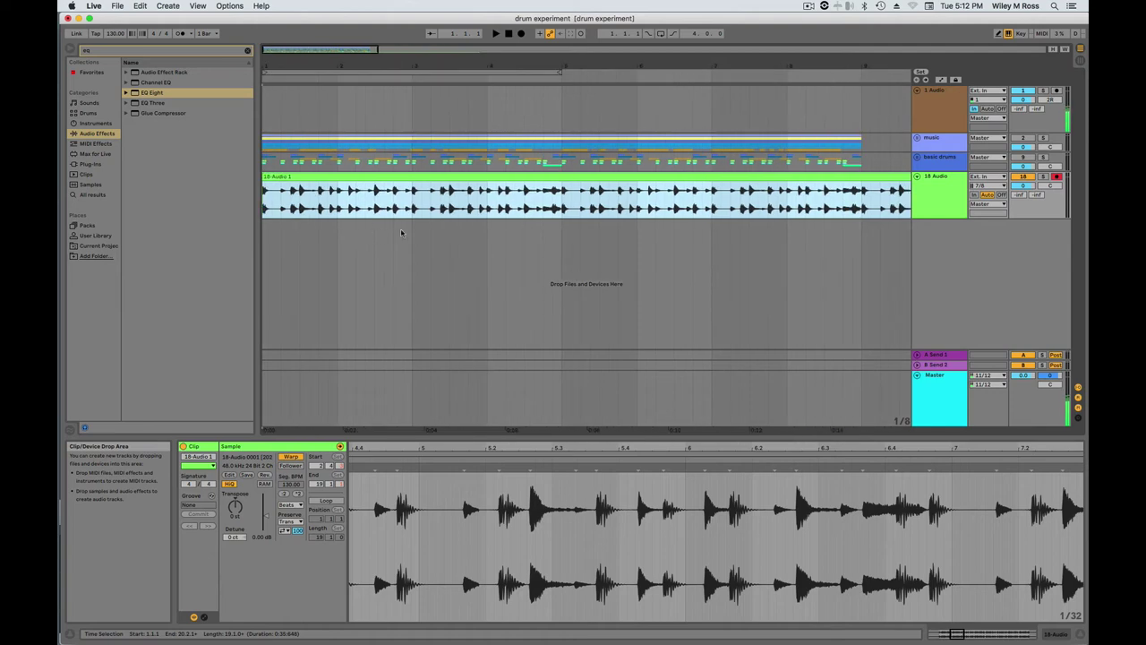
pyautogui.scroll(-4, 483, 212)
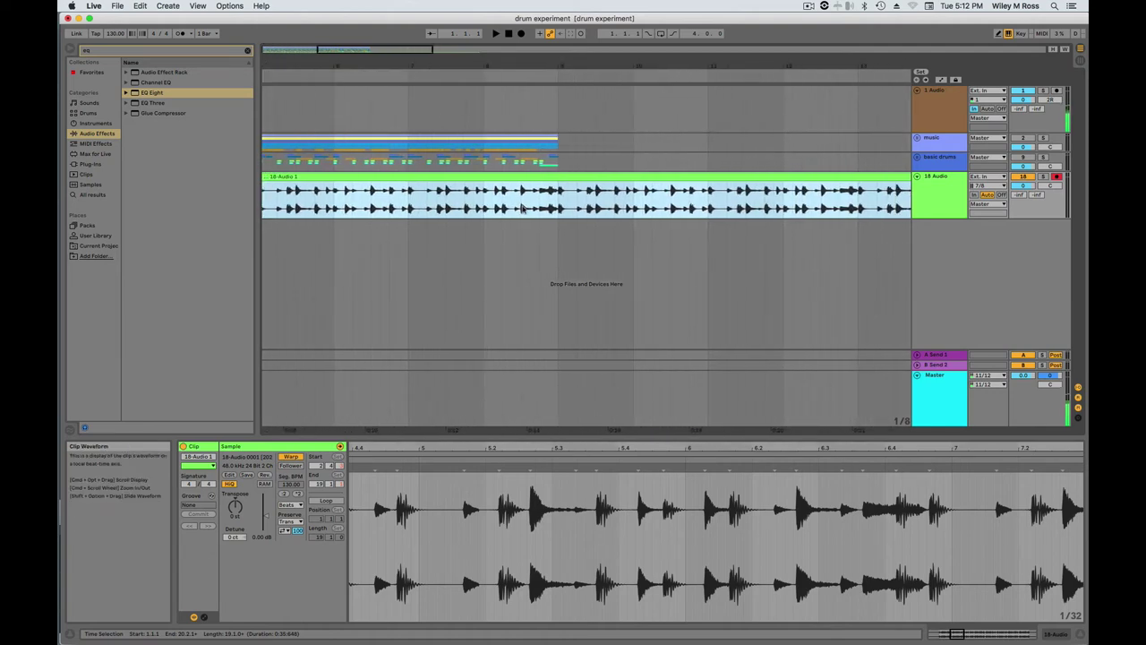
pyautogui.scroll(-4, 522, 208)
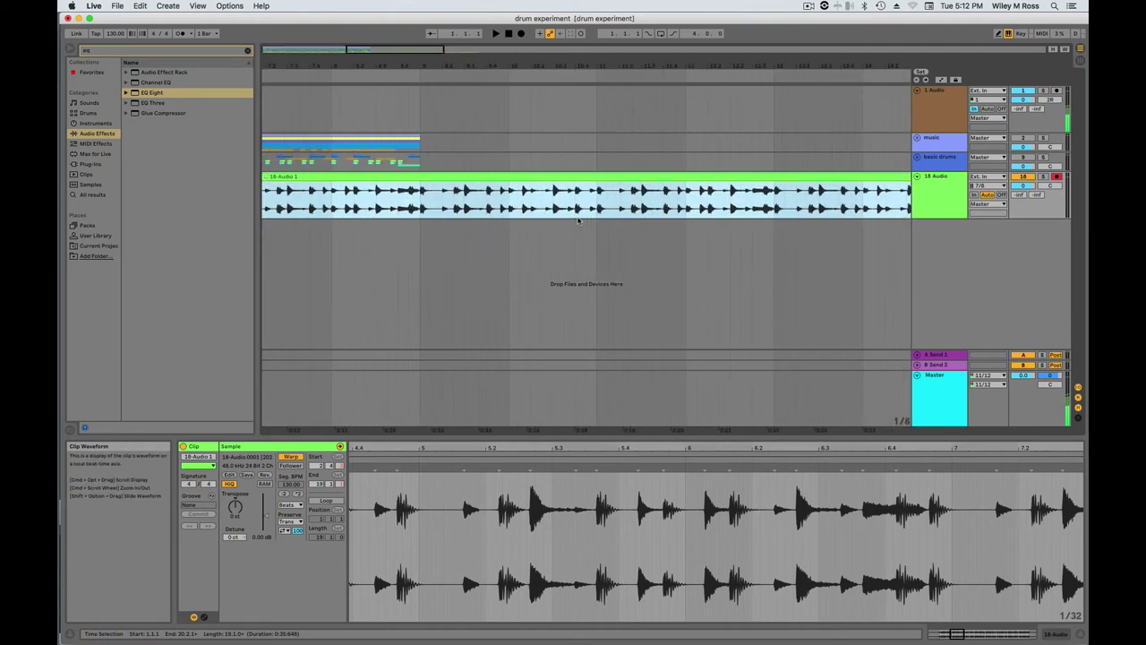
pyautogui.scroll(10, 578, 220)
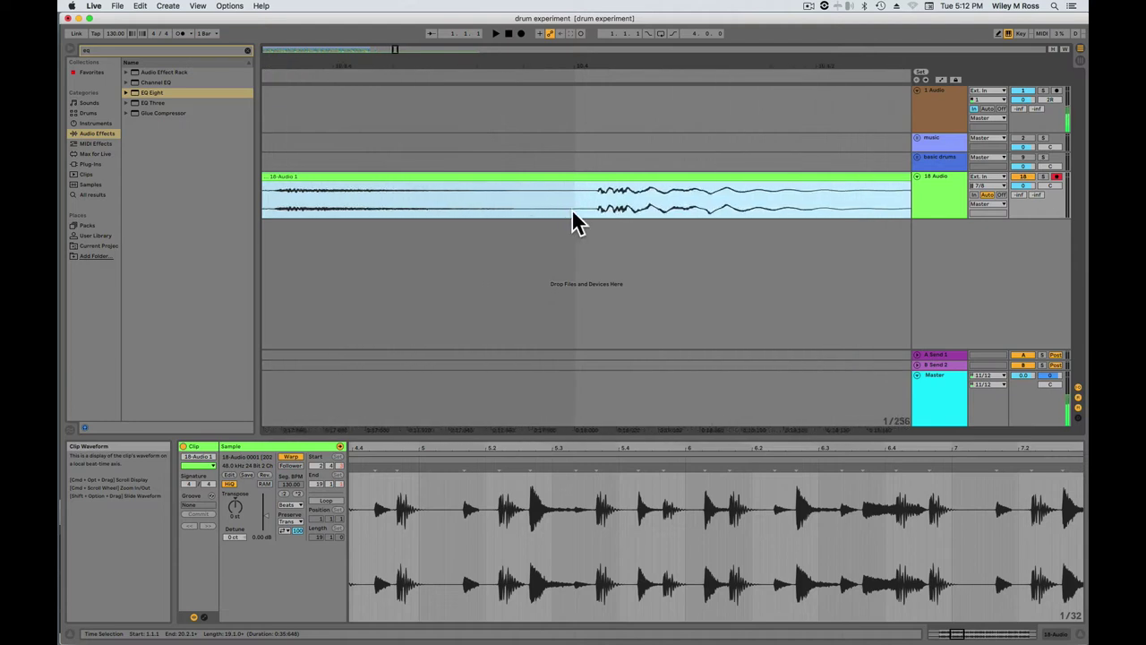
pyautogui.scroll(-8, 584, 215)
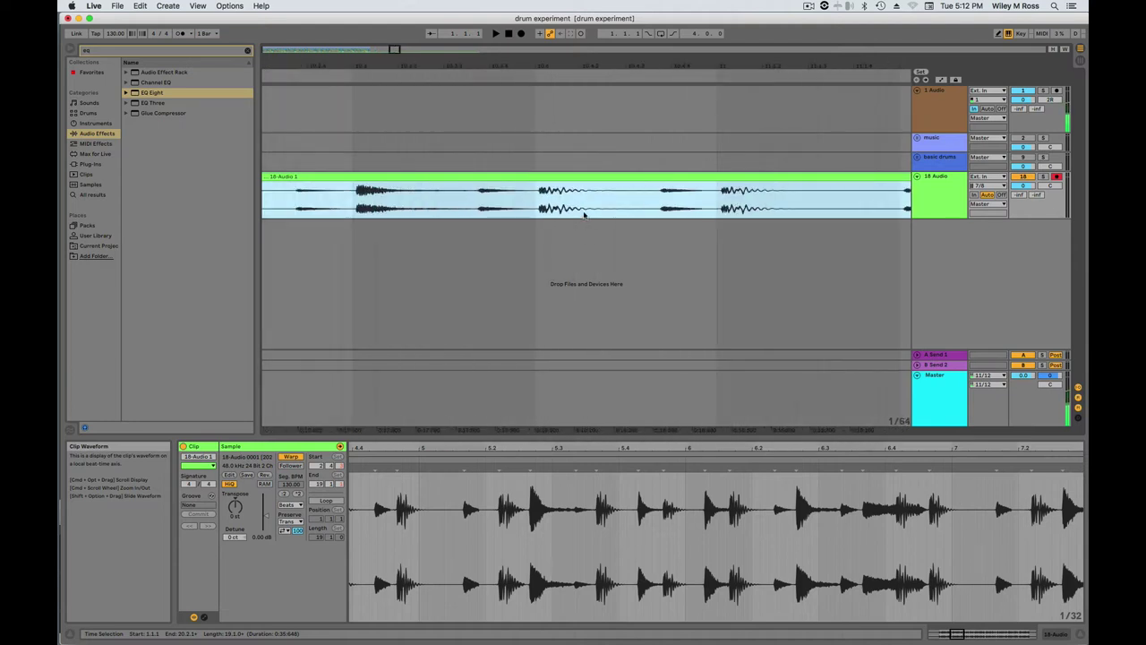
pyautogui.scroll(-5, 591, 216)
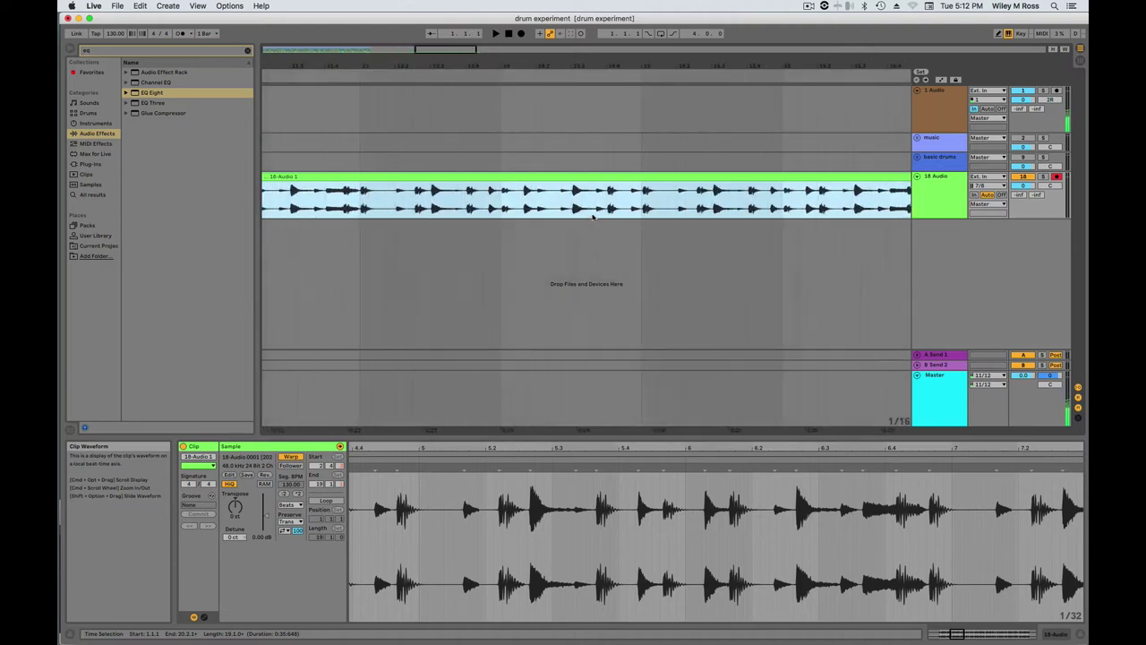
pyautogui.scroll(6, 627, 211)
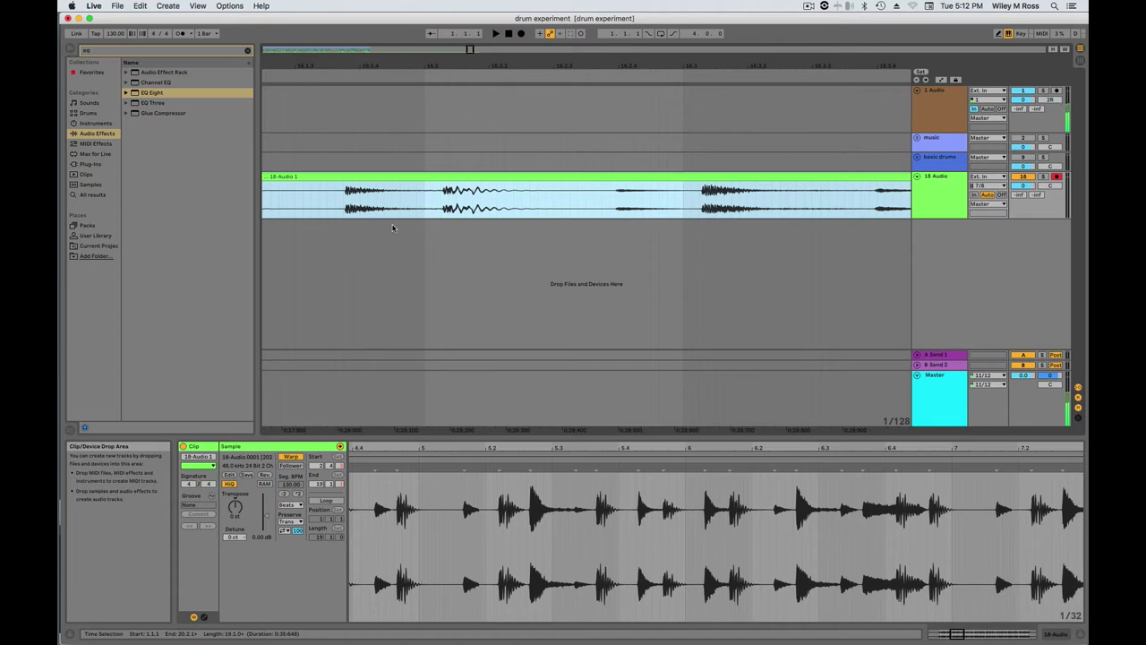
pyautogui.scroll(-4, 391, 202)
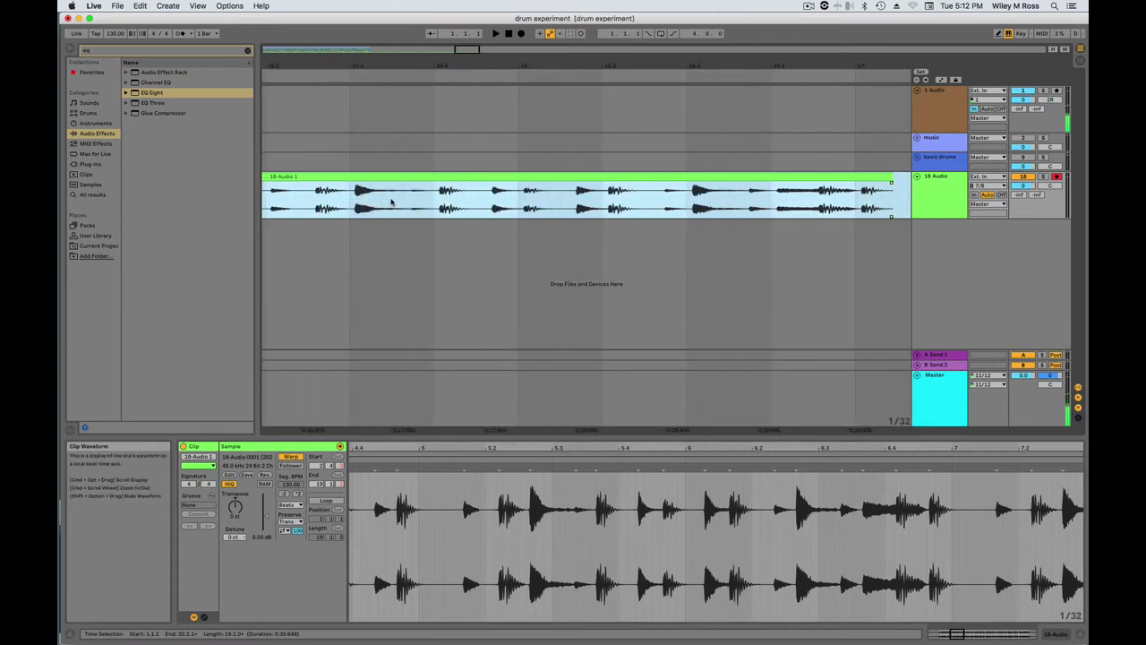
pyautogui.scroll(-5, 390, 202)
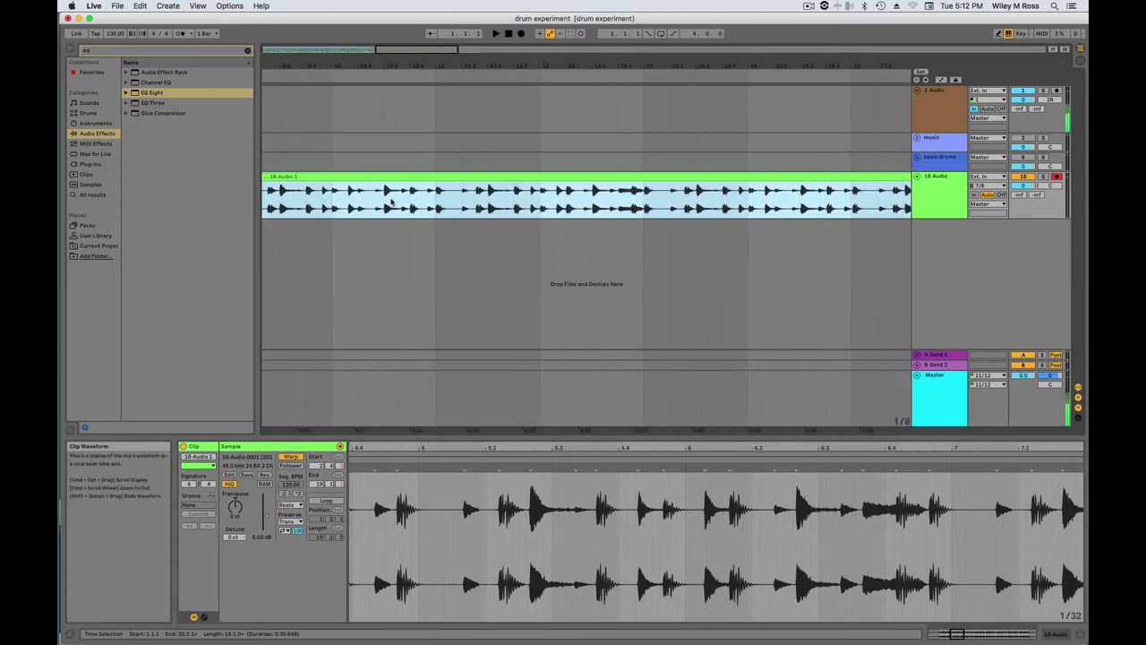
pyautogui.hscroll(-5, 391, 202)
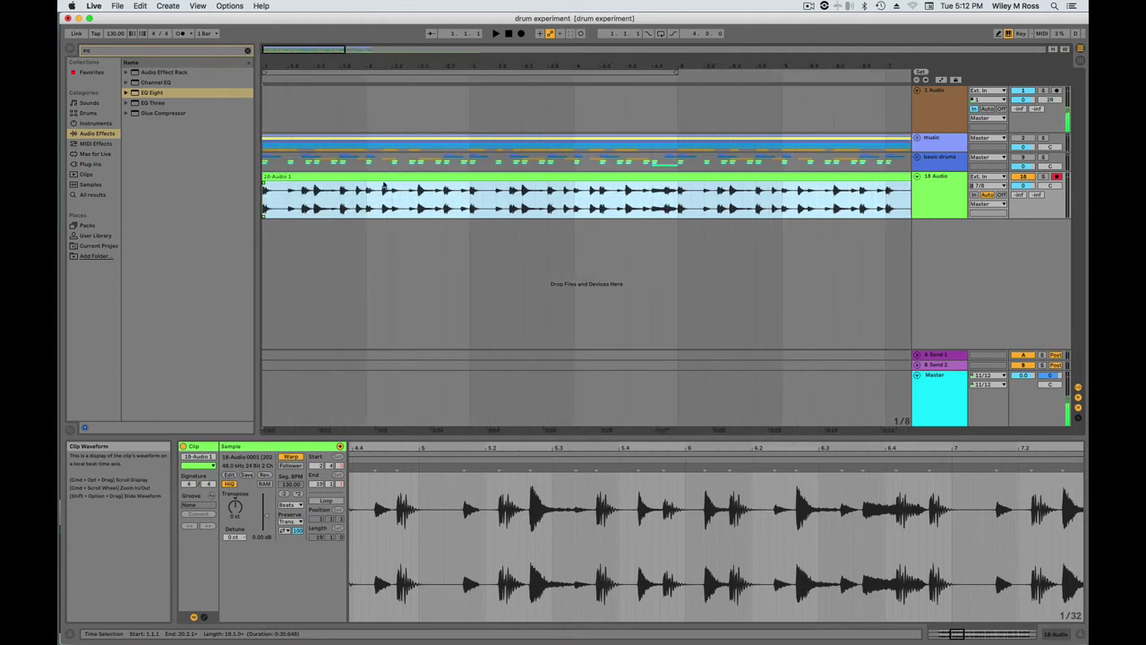
pyautogui.click(384, 186)
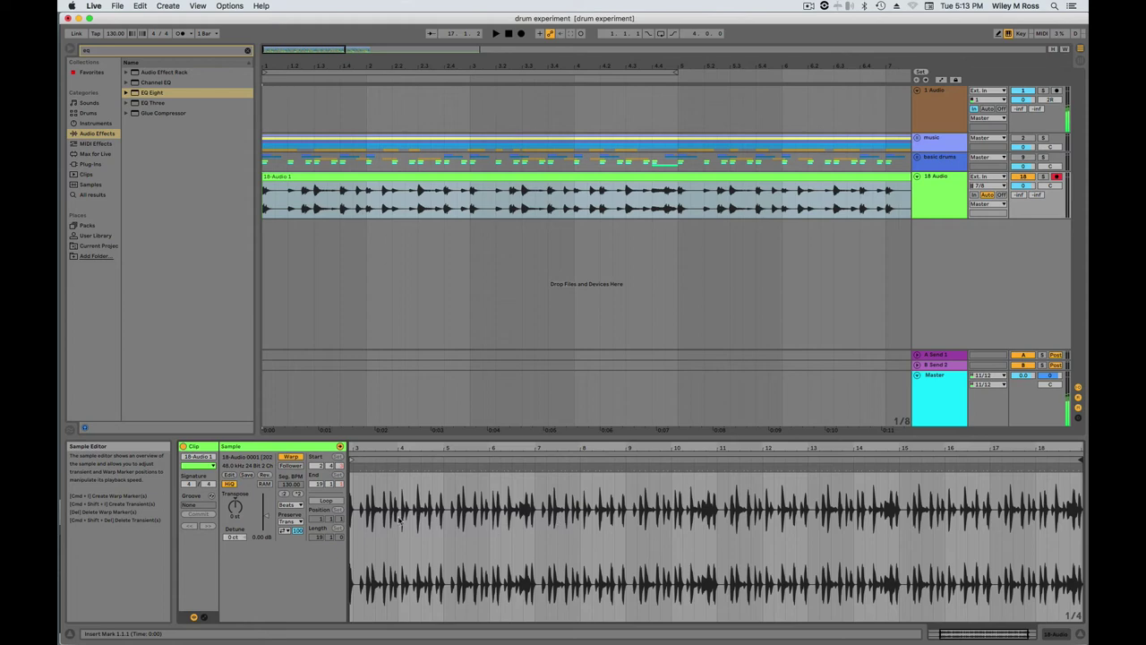
# Place a warp marker on the first drum hit of 18-Audio 1 and call up its context menu.
pyautogui.scroll(5, 400, 522)
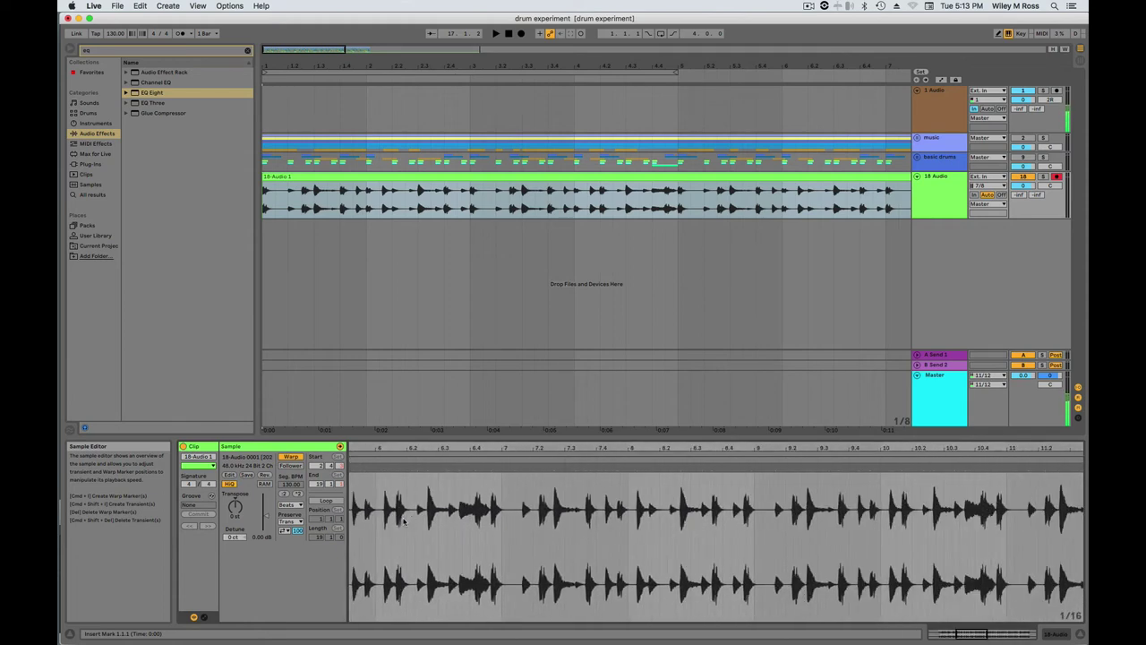
pyautogui.hscroll(-5, 403, 521)
pyautogui.scroll(2, 634, 487)
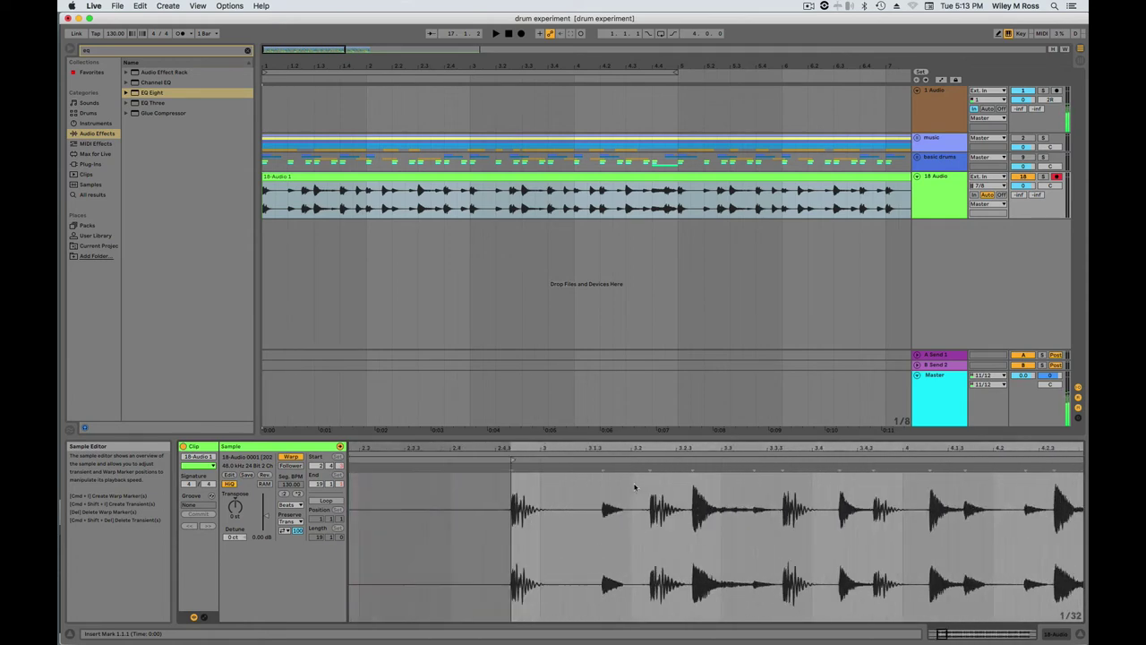
pyautogui.scroll(2, 530, 504)
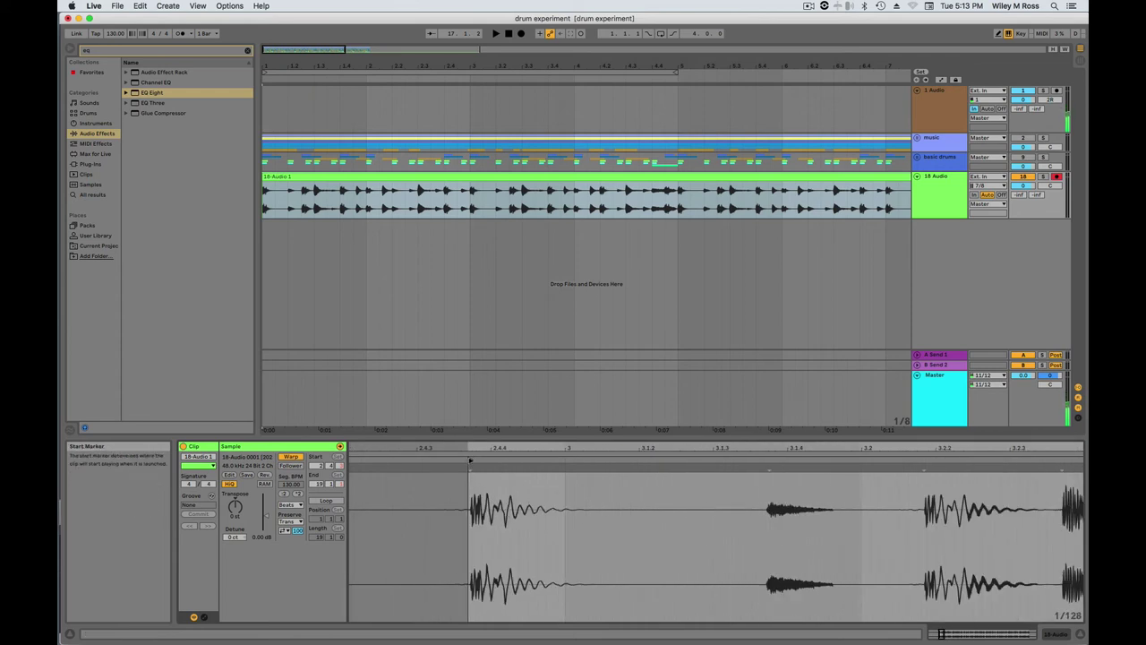
pyautogui.click(469, 466)
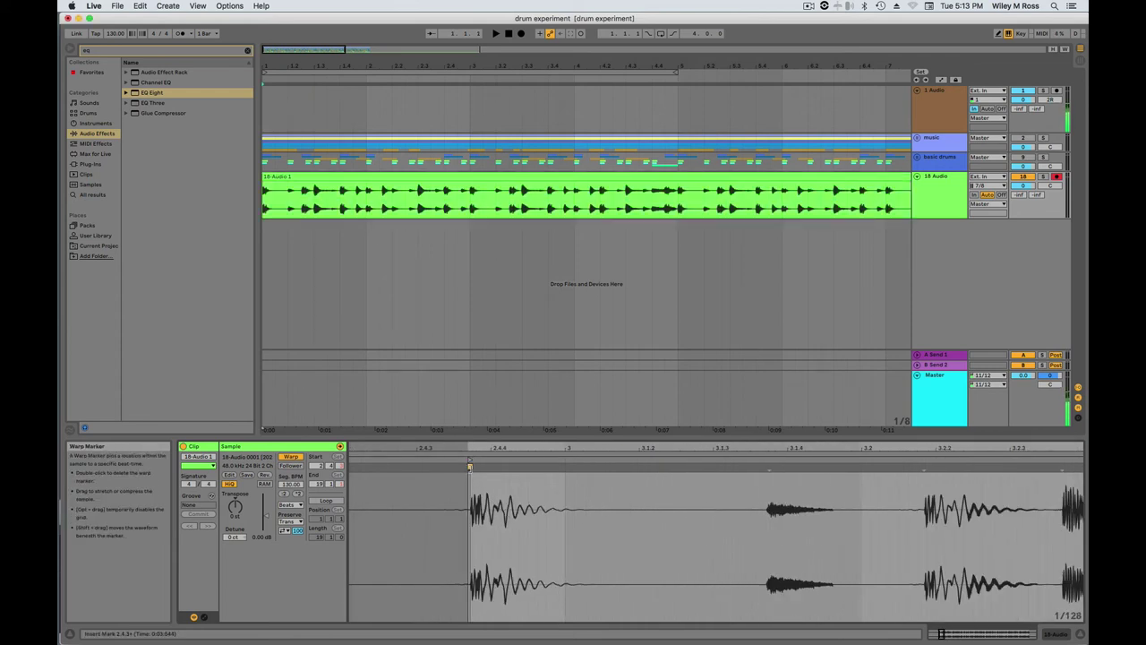
pyautogui.rightClick(469, 466)
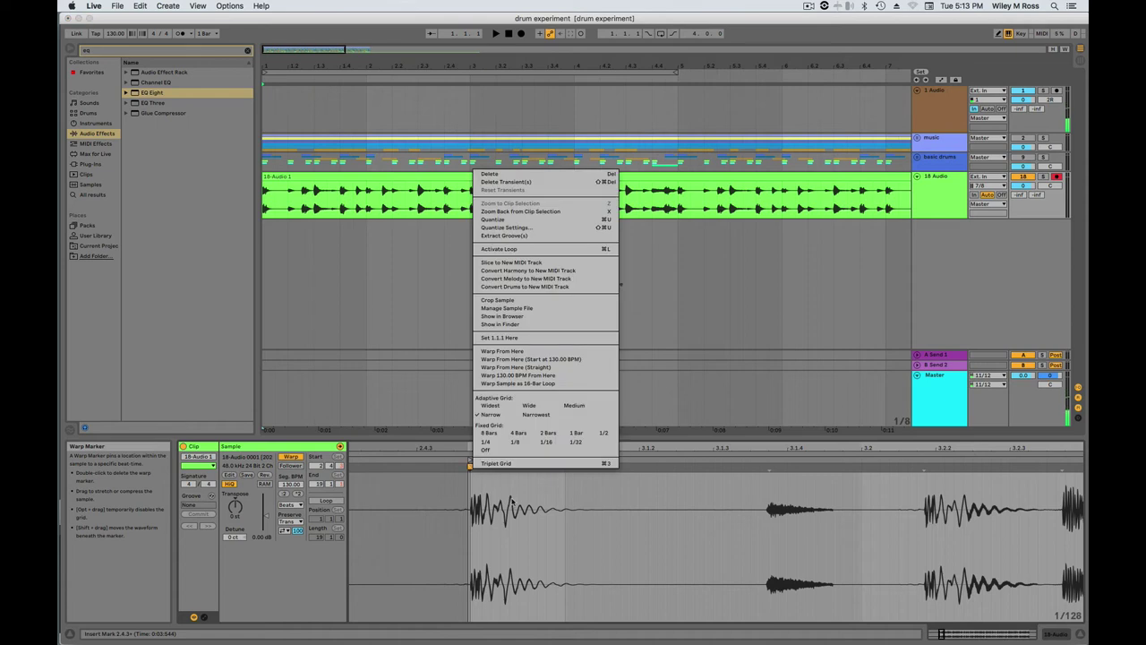
# Set the first drum hit as bar 1 (1.1.1) with Set 1.1.1 Here.
pyautogui.click(504, 338)
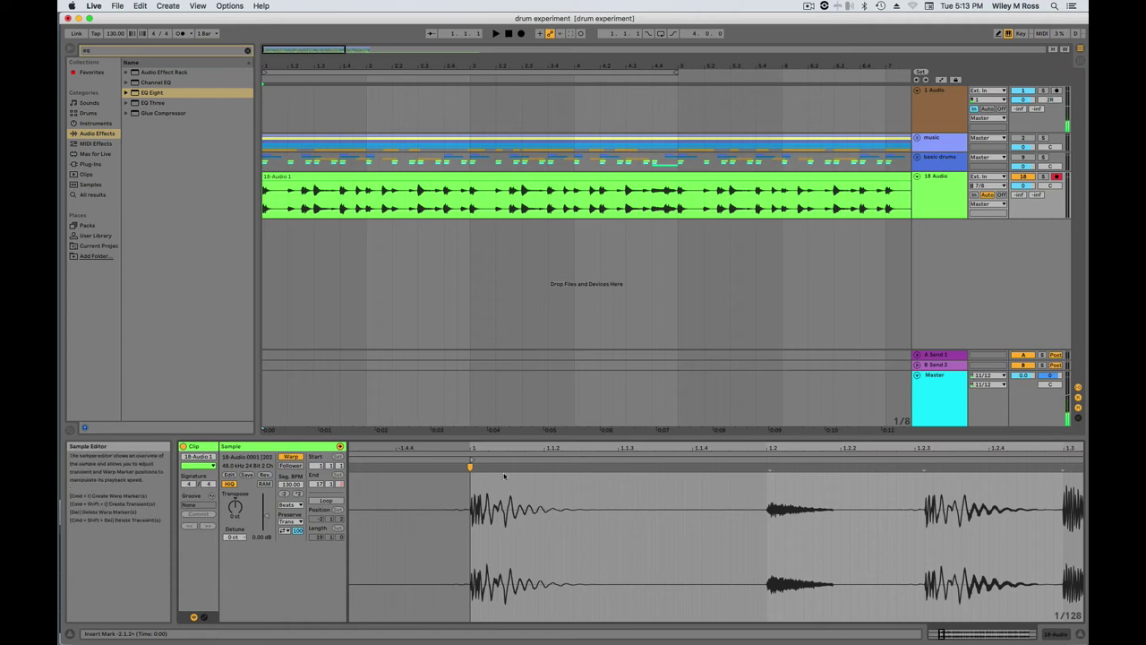
pyautogui.scroll(2, 479, 489)
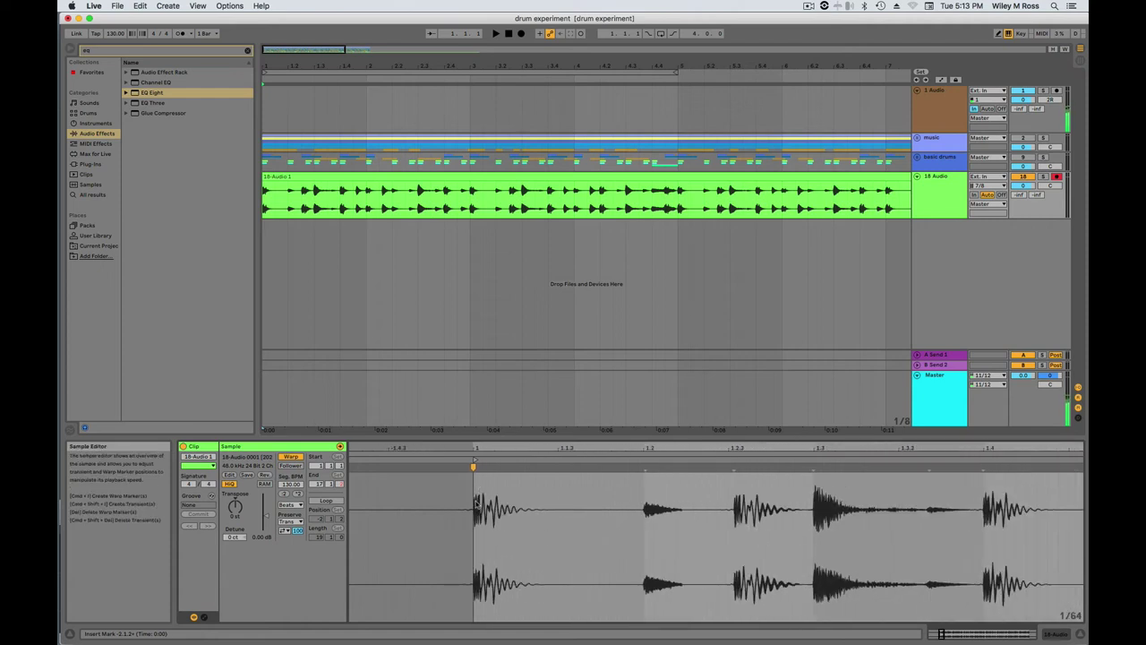
pyautogui.scroll(-2, 510, 490)
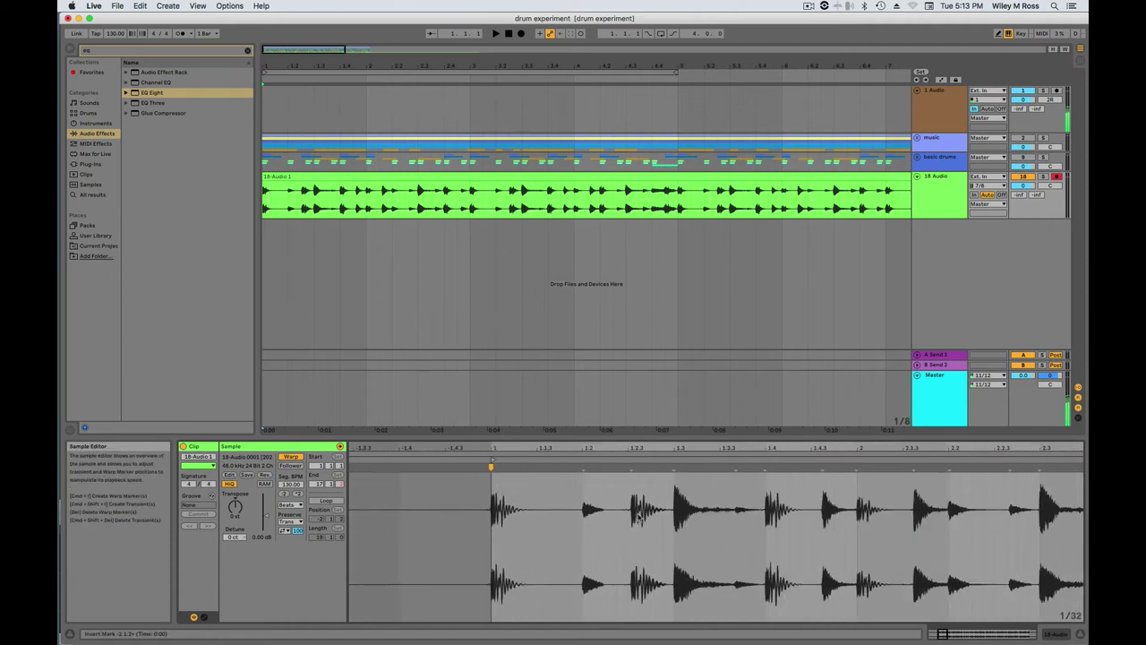
pyautogui.hscroll(-3, 667, 479)
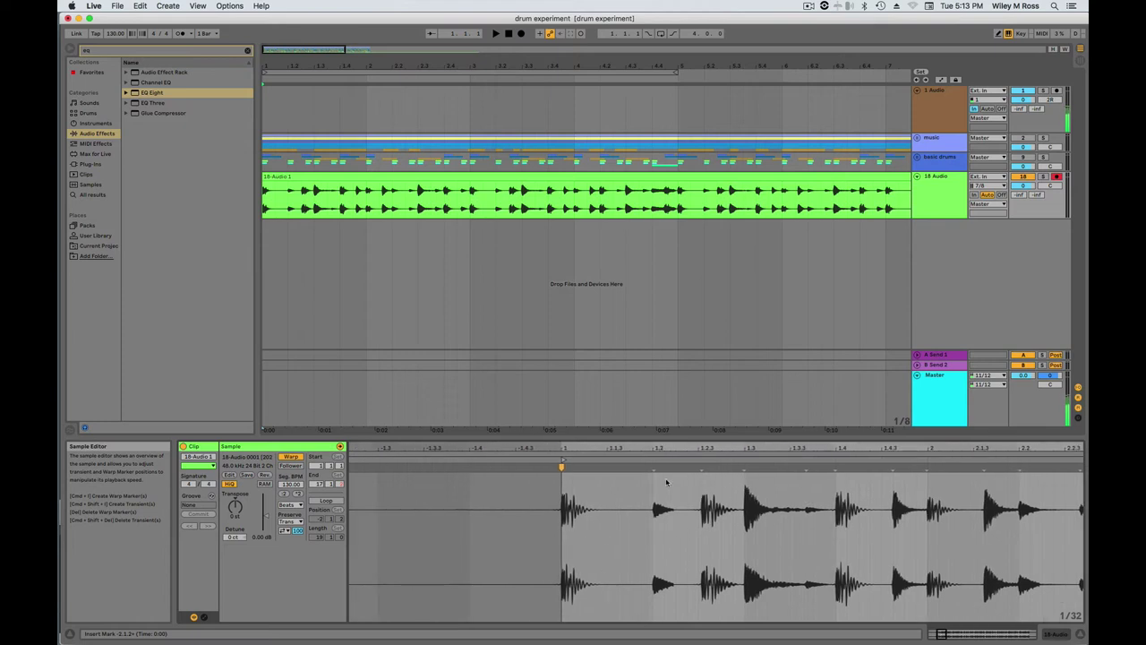
pyautogui.hscroll(1, 691, 494)
pyautogui.hscroll(3, 669, 475)
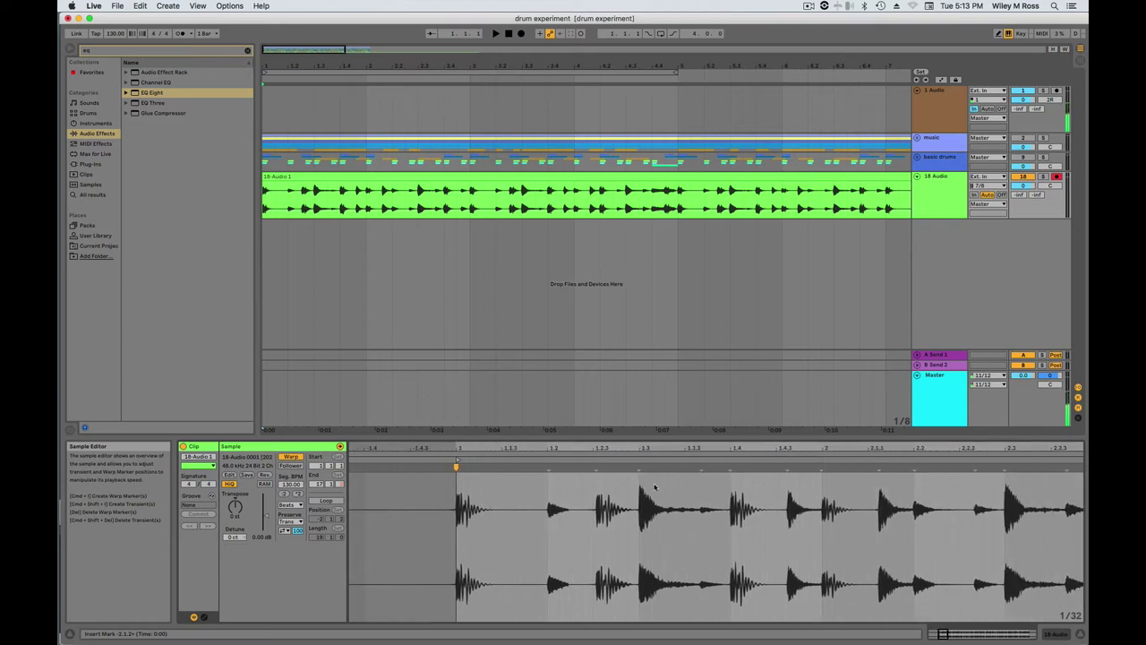
pyautogui.hscroll(2, 675, 489)
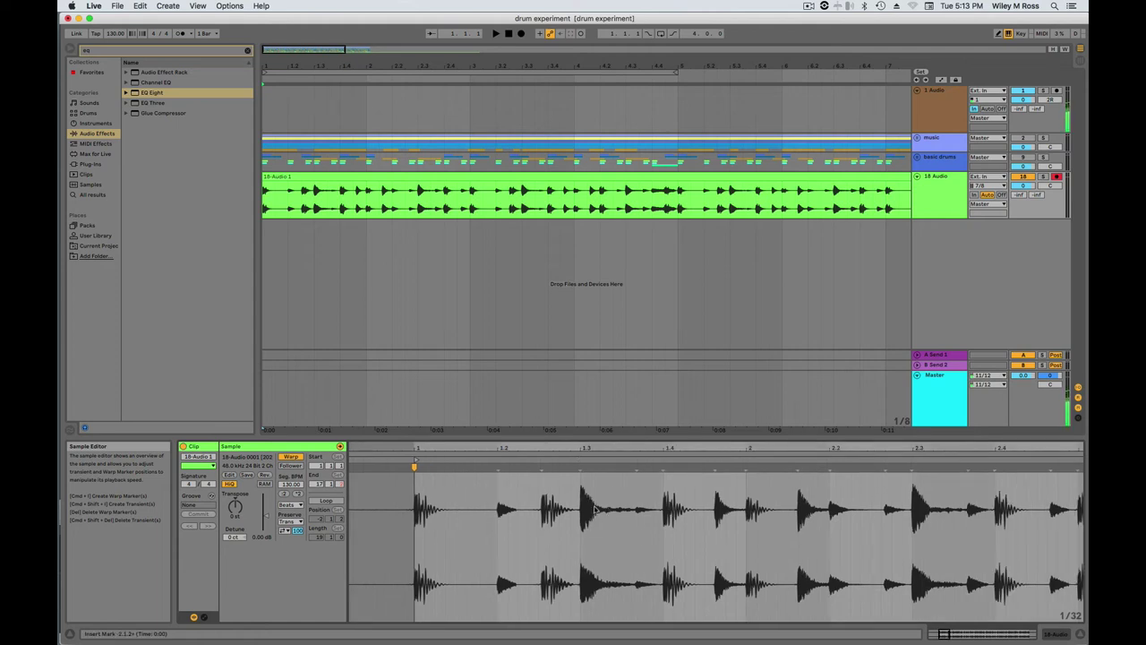
# Warp the drum hit near 2.3 onto the grid line, giving about 130.2 BPM.
pyautogui.scroll(3, 589, 509)
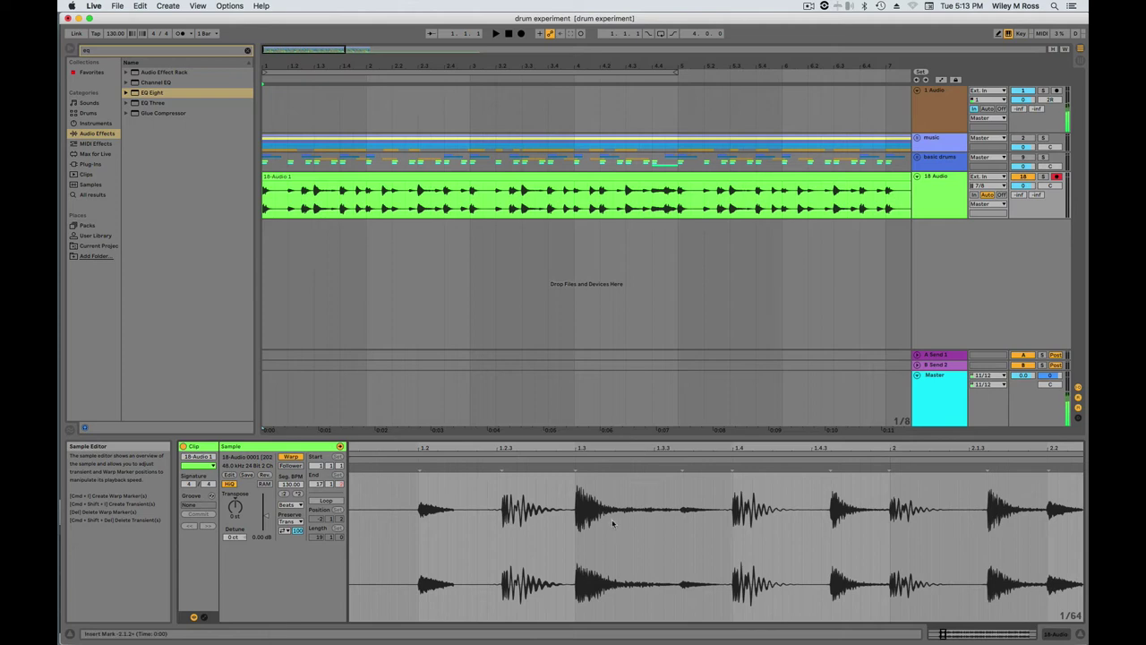
pyautogui.scroll(-3, 609, 524)
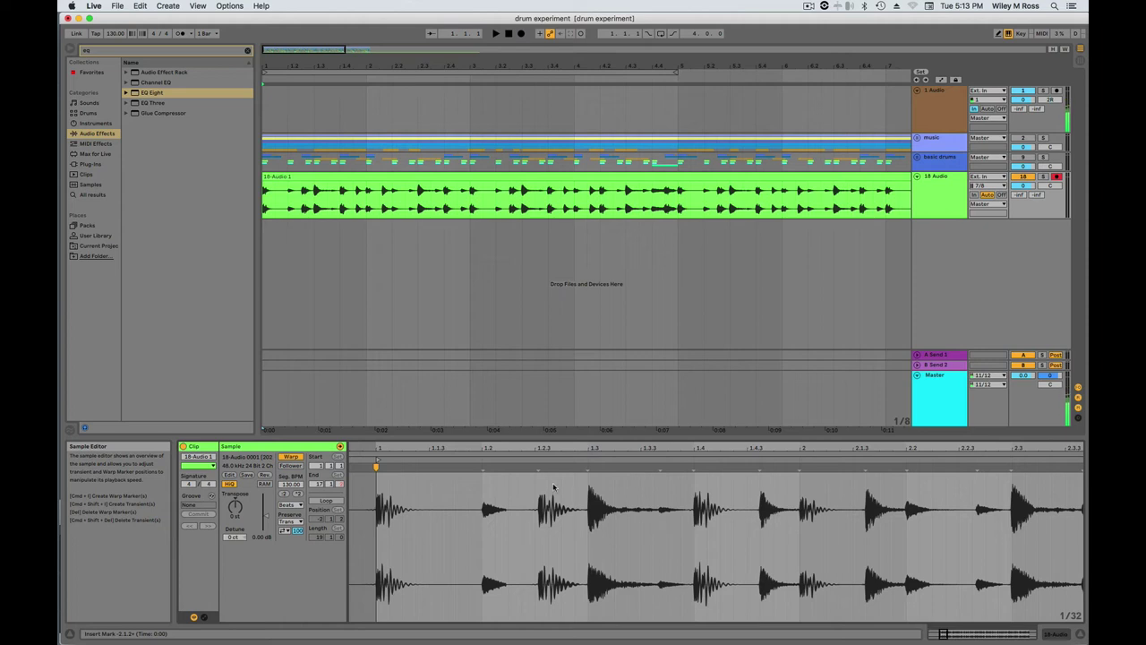
pyautogui.scroll(4, 568, 484)
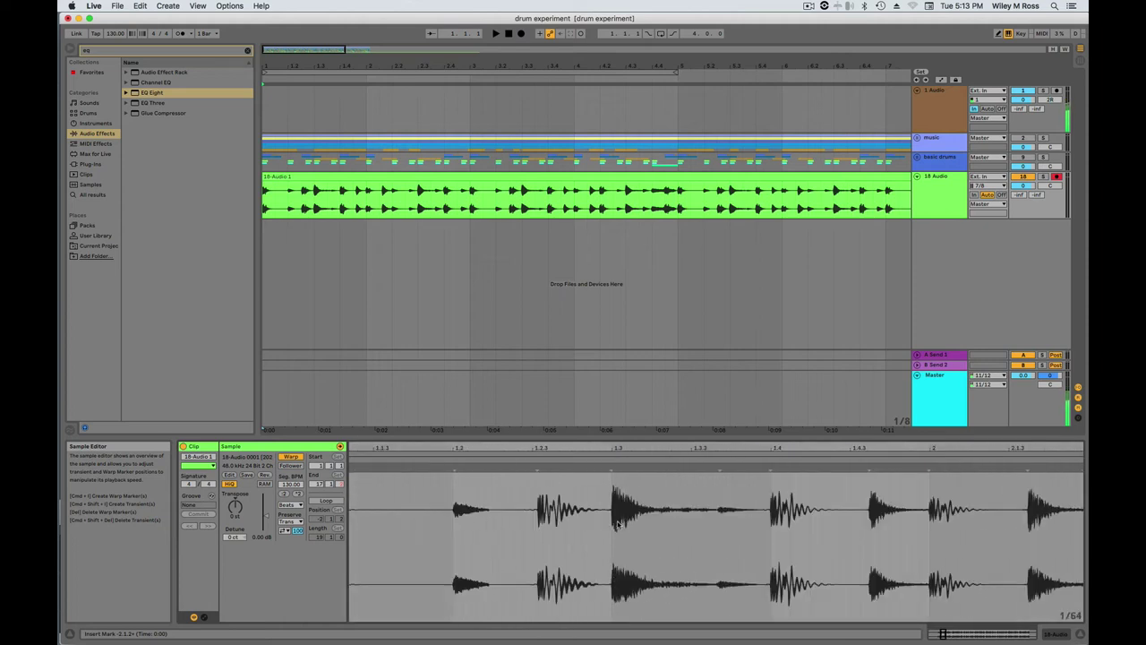
pyautogui.hscroll(5, 617, 524)
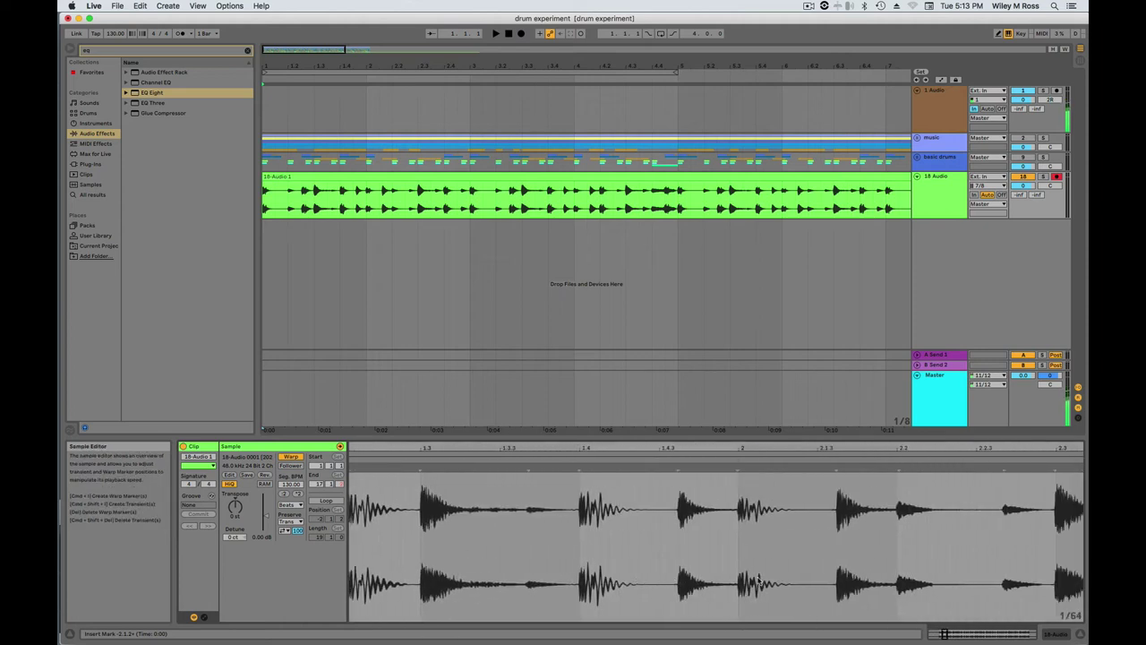
pyautogui.hscroll(3, 759, 580)
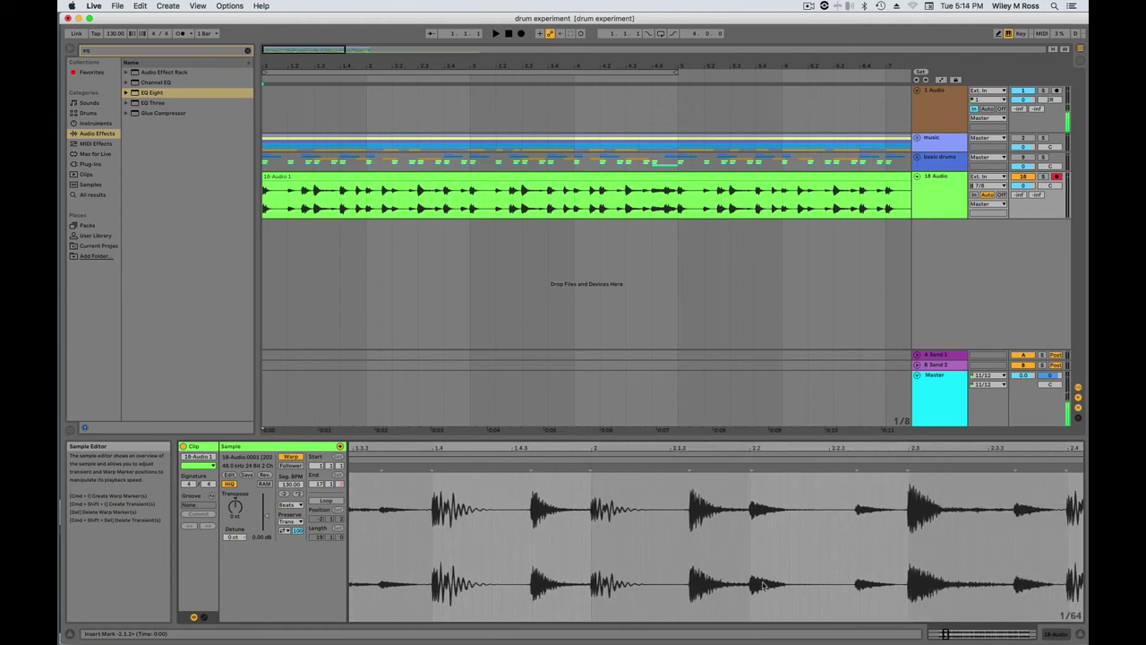
pyautogui.hscroll(4, 819, 538)
pyautogui.scroll(4, 819, 535)
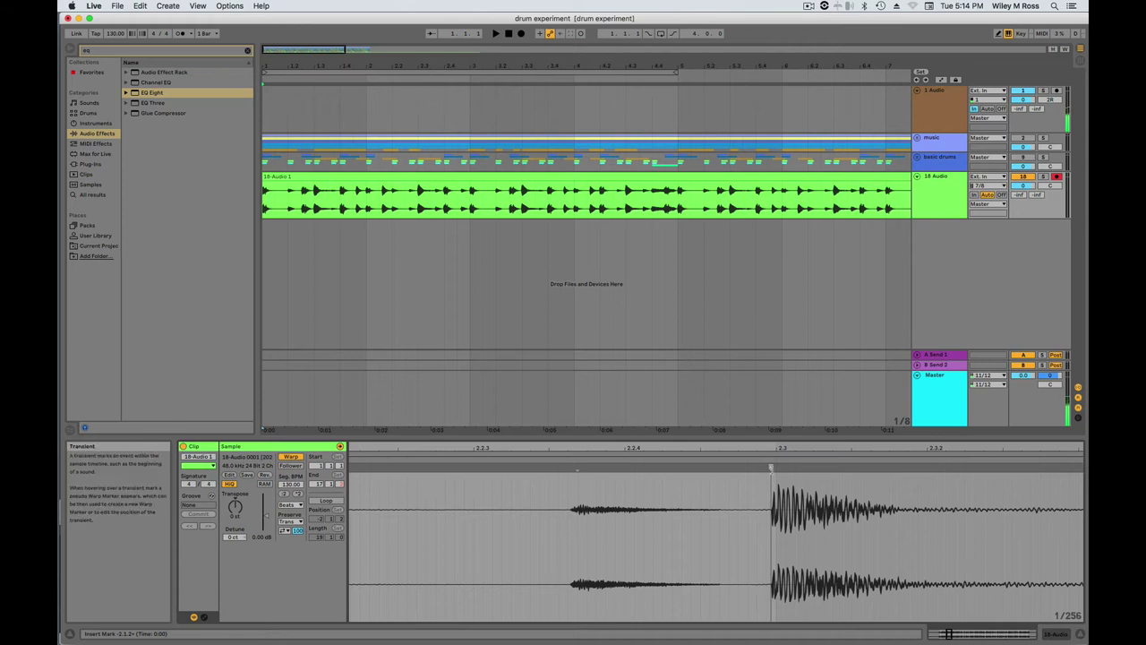
pyautogui.moveTo(770, 468)
pyautogui.mouseDown()
pyautogui.moveTo(788, 468)
pyautogui.moveTo(781, 473)
pyautogui.mouseUp()
pyautogui.scroll(-5, 883, 533)
pyautogui.hscroll(5, 883, 533)
pyautogui.scroll(4, 865, 501)
pyautogui.scroll(-3, 913, 528)
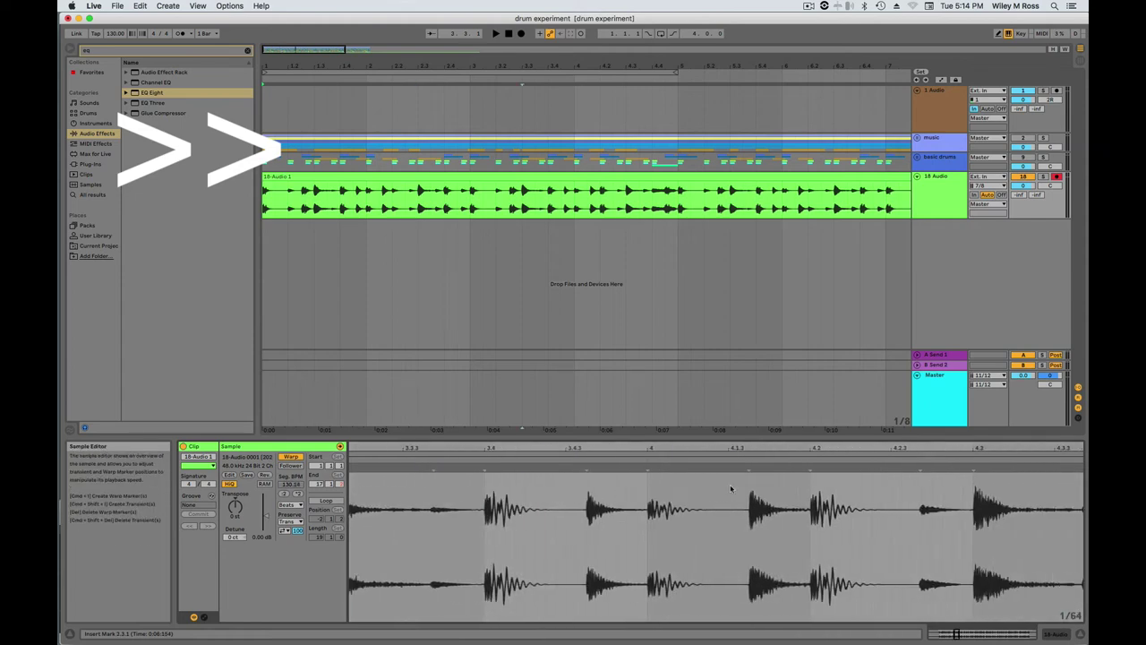
# Add warp markers on the third-beat drum hits of bars 5 through 10.
pyautogui.scroll(-2, 731, 488)
pyautogui.hscroll(5, 752, 519)
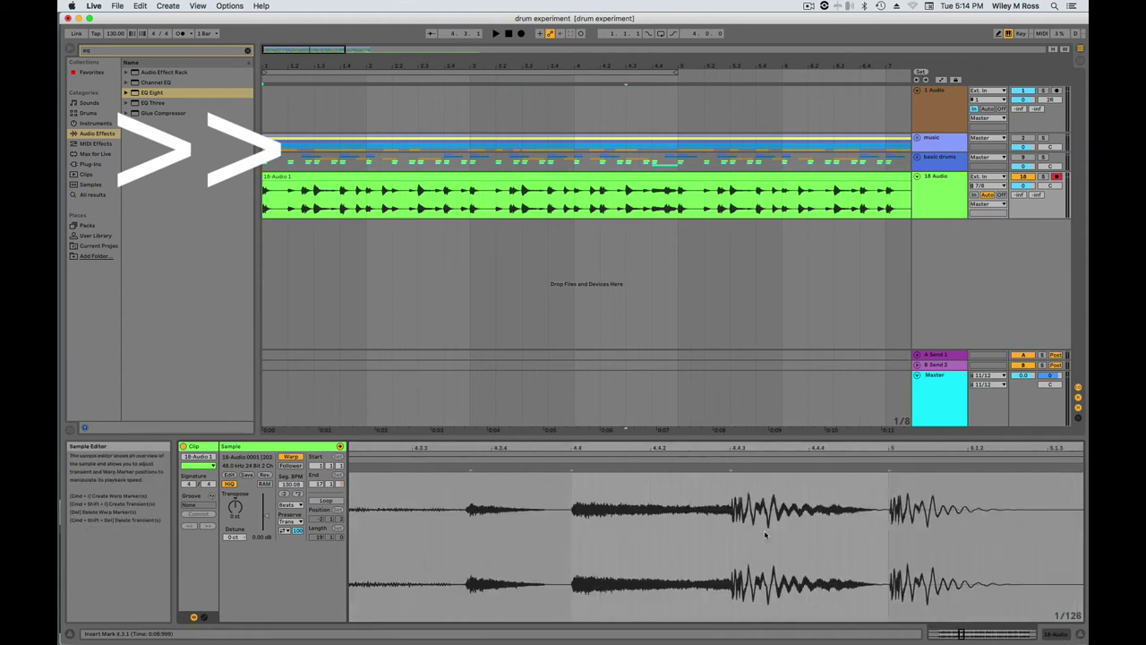
pyautogui.scroll(-3, 806, 511)
pyautogui.click(813, 511)
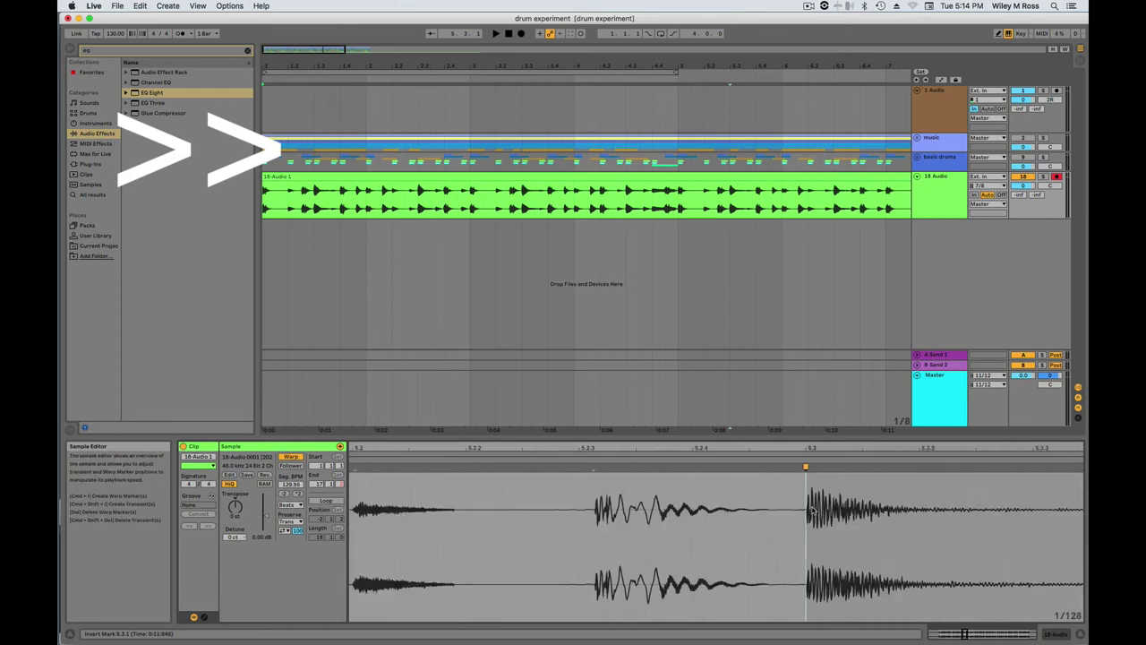
pyautogui.doubleClick(767, 468)
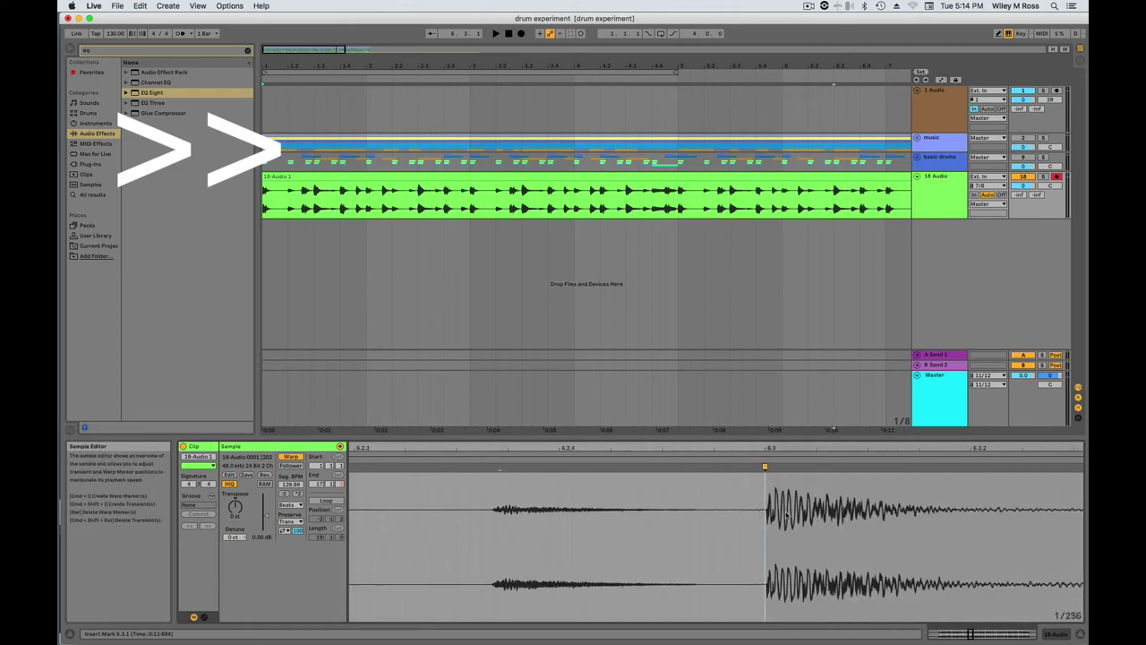
pyautogui.doubleClick(690, 467)
pyautogui.hscroll(3, 685, 482)
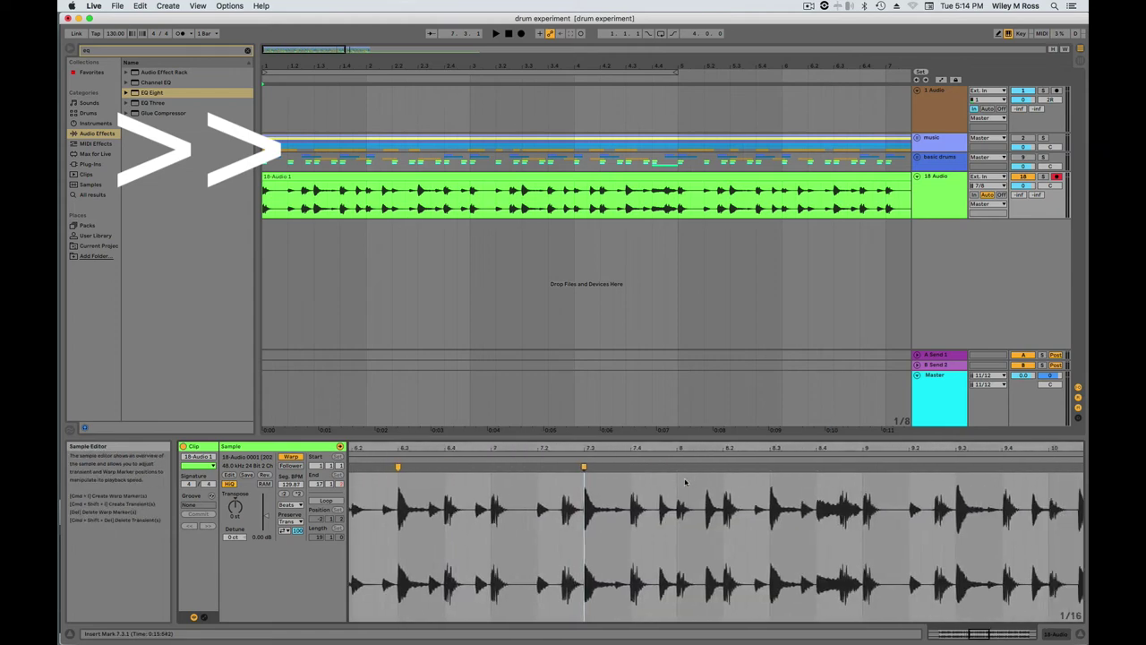
pyautogui.doubleClick(515, 468)
pyautogui.scroll(-3, 538, 496)
pyautogui.scroll(2, 698, 497)
pyautogui.doubleClick(767, 491)
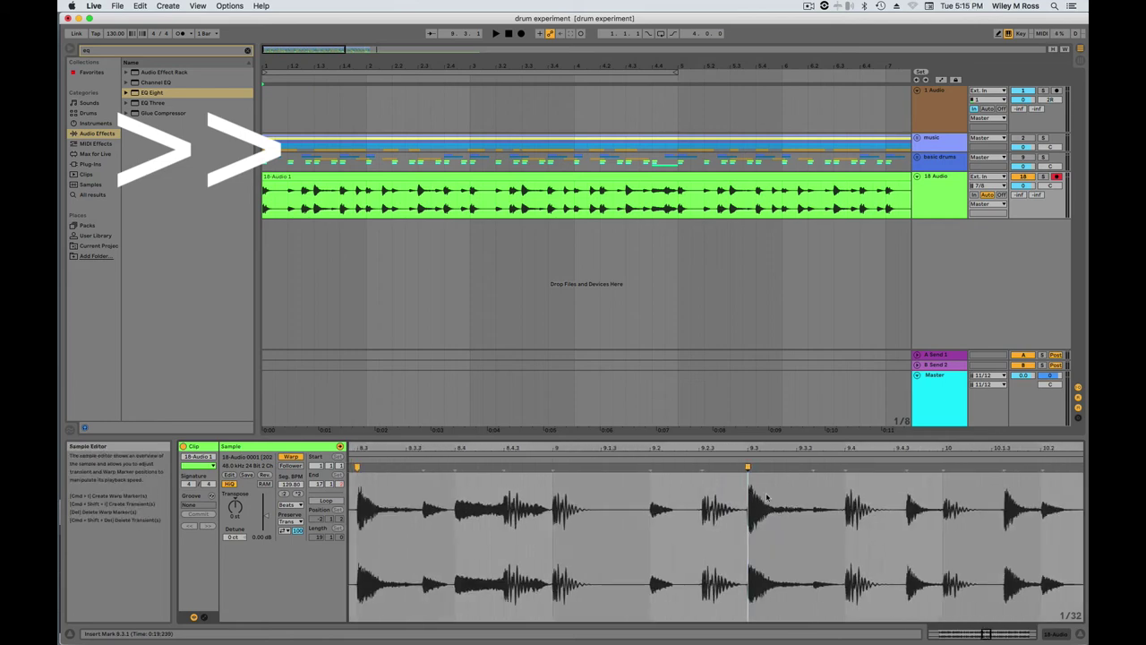
pyautogui.scroll(2, 766, 497)
pyautogui.scroll(-2, 779, 501)
pyautogui.doubleClick(782, 505)
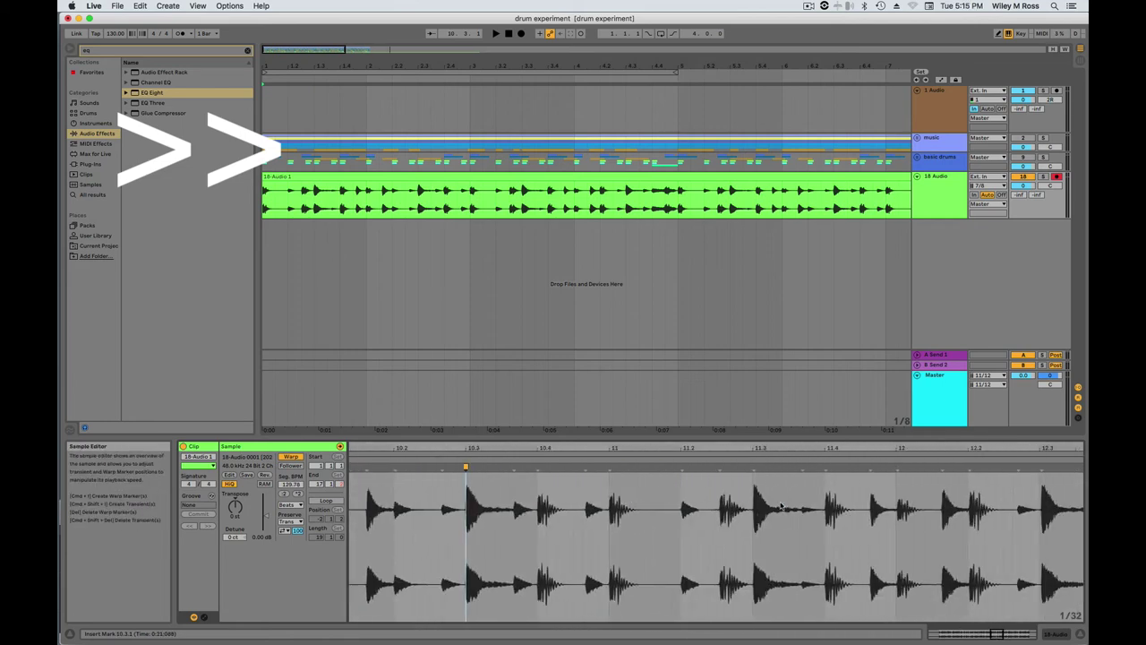
# Add warp markers on the third-beat drum hits of bars 11 through 14.
pyautogui.doubleClick(627, 488)
pyautogui.scroll(-2, 728, 506)
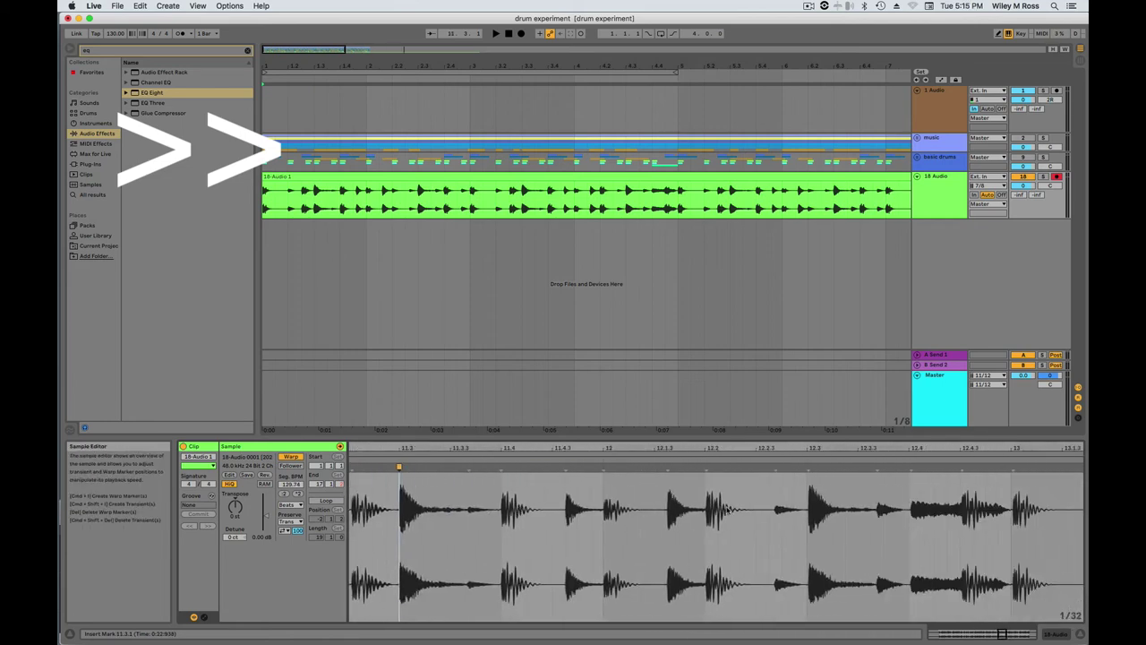
pyautogui.scroll(2, 729, 507)
pyautogui.doubleClick(692, 488)
pyautogui.scroll(-2, 702, 488)
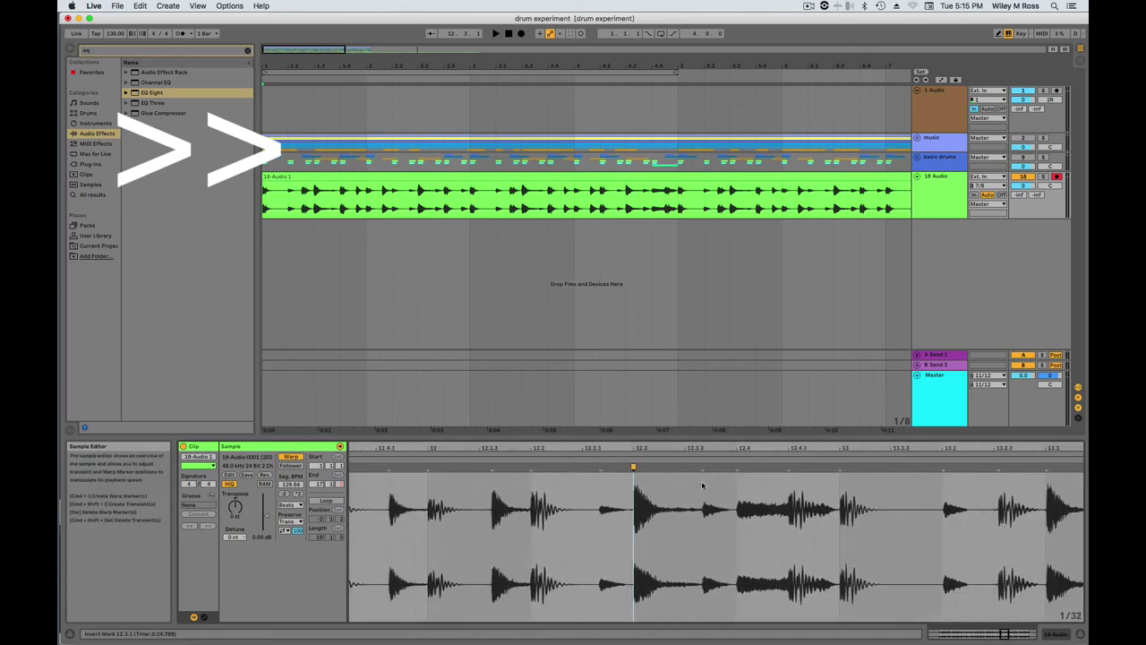
pyautogui.hscroll(3, 703, 485)
pyautogui.doubleClick(643, 493)
pyautogui.scroll(-2, 652, 496)
pyautogui.hscroll(3, 653, 498)
pyautogui.scroll(2, 653, 500)
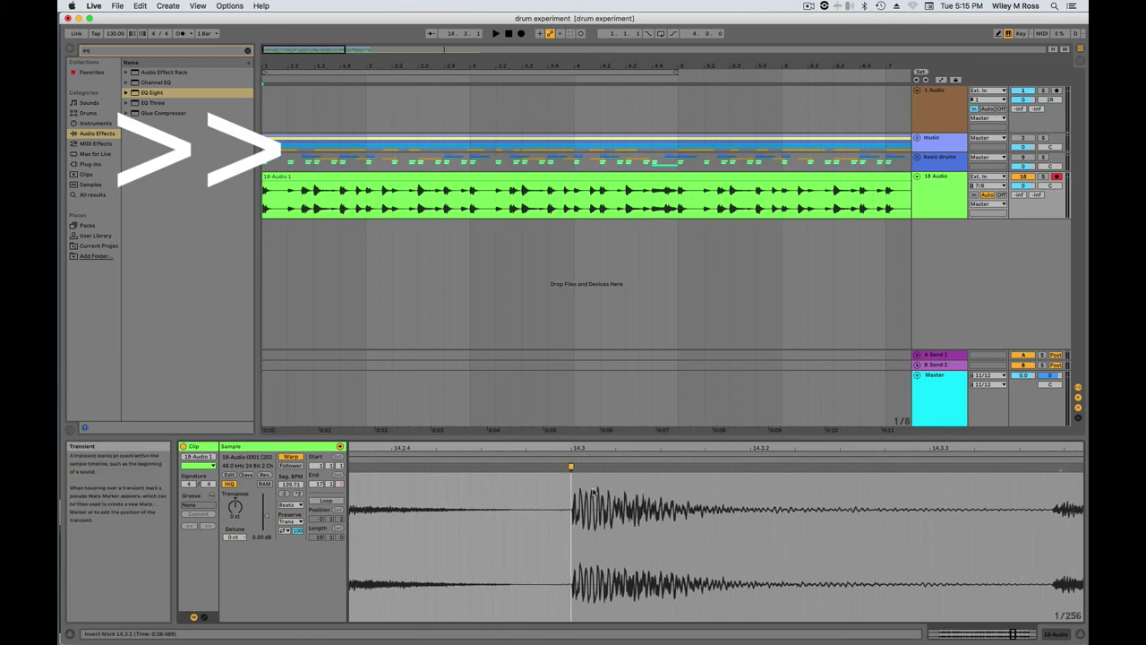
pyautogui.doubleClick(574, 493)
pyautogui.scroll(-2, 729, 500)
pyautogui.hscroll(3, 729, 500)
pyautogui.scroll(2, 728, 495)
pyautogui.scroll(-2, 728, 490)
pyautogui.scroll(1, 728, 487)
pyautogui.scroll(1, 727, 488)
pyautogui.scroll(-2, 721, 491)
pyautogui.hscroll(-6, 712, 492)
pyautogui.scroll(-3, 706, 495)
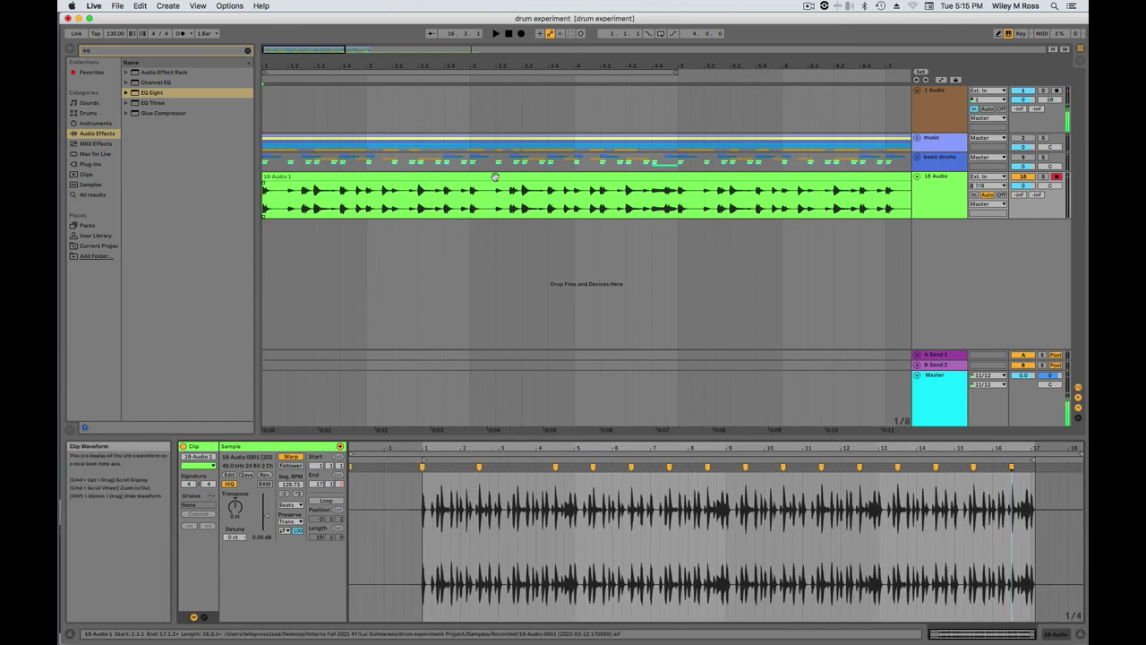
# Bring up the 18-Audio 1 clip from its start and zoom the arrangement out slightly.
pyautogui.doubleClick(473, 208)
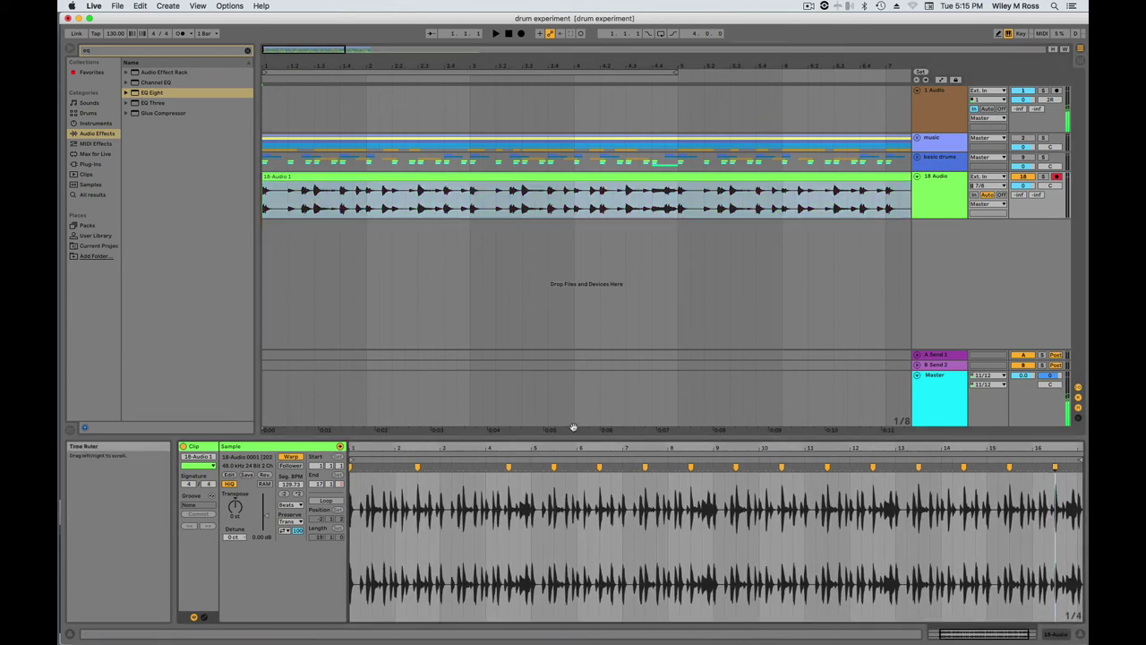
pyautogui.press('-')
pyautogui.press('-')
pyautogui.press('-')
pyautogui.press('-')
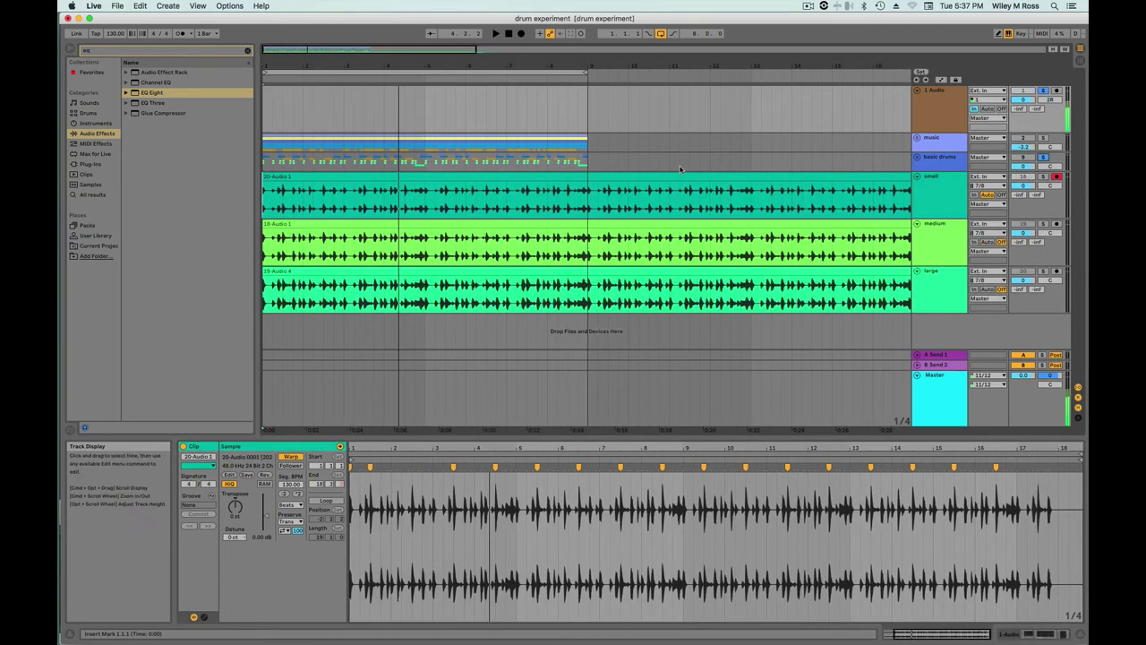
# Restart playback from the beginning and solo the medium distortion track for comparison.
pyautogui.press('space')
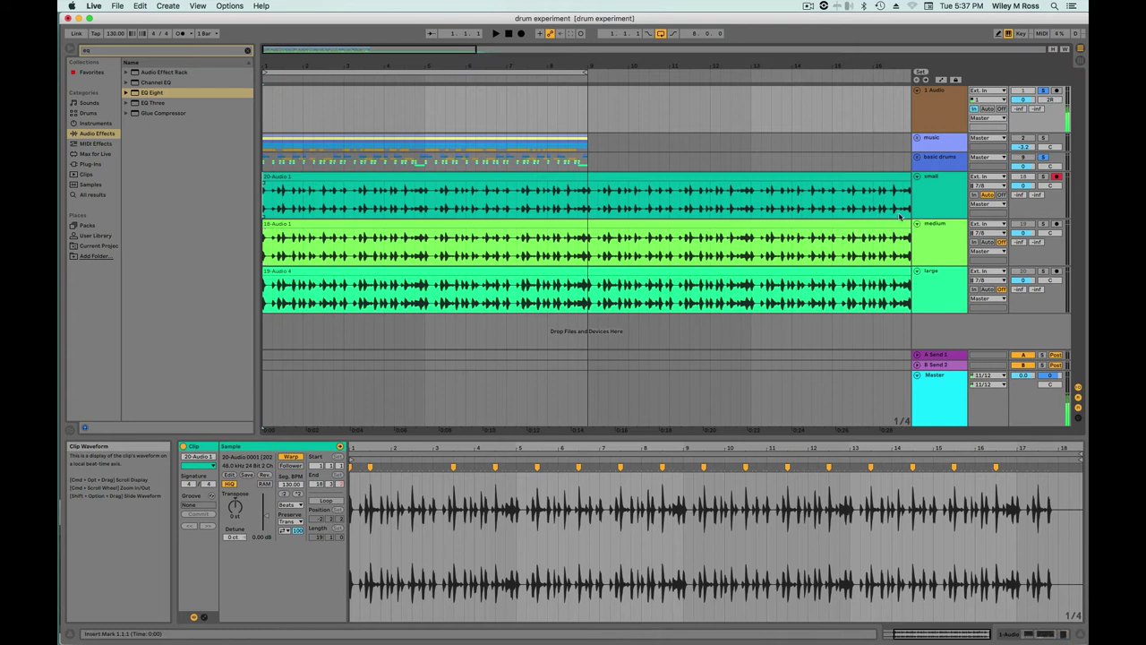
pyautogui.press('space')
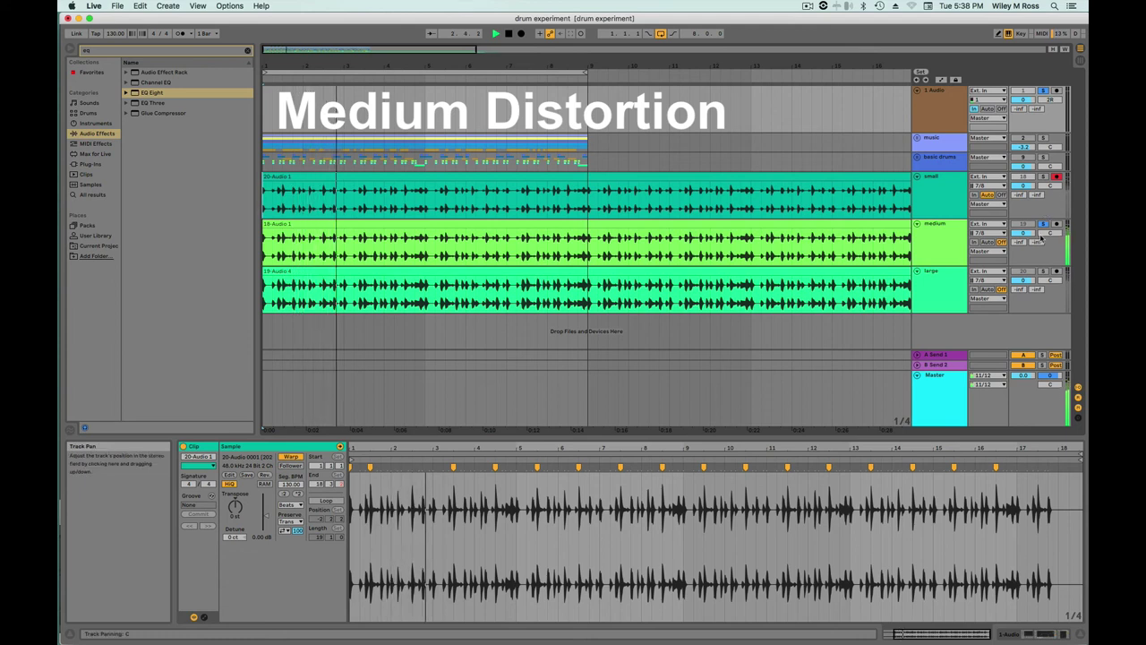
pyautogui.click(1045, 224)
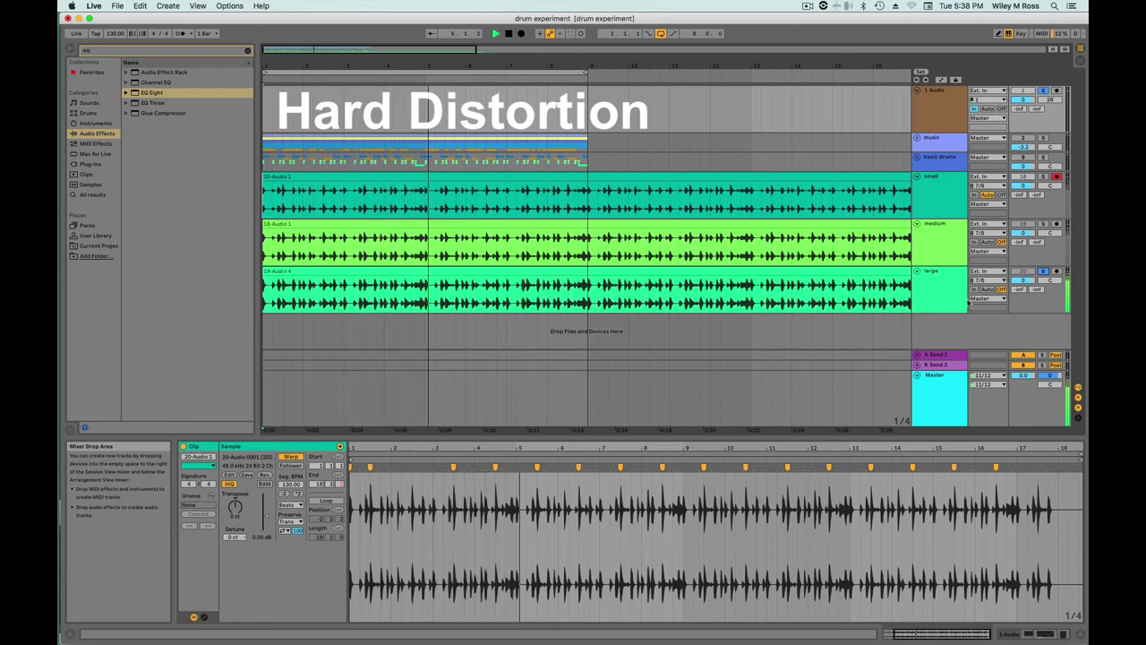
# Rewind and replay the song from the start to hear the undistorted basic drums reference.
pyautogui.press('space')
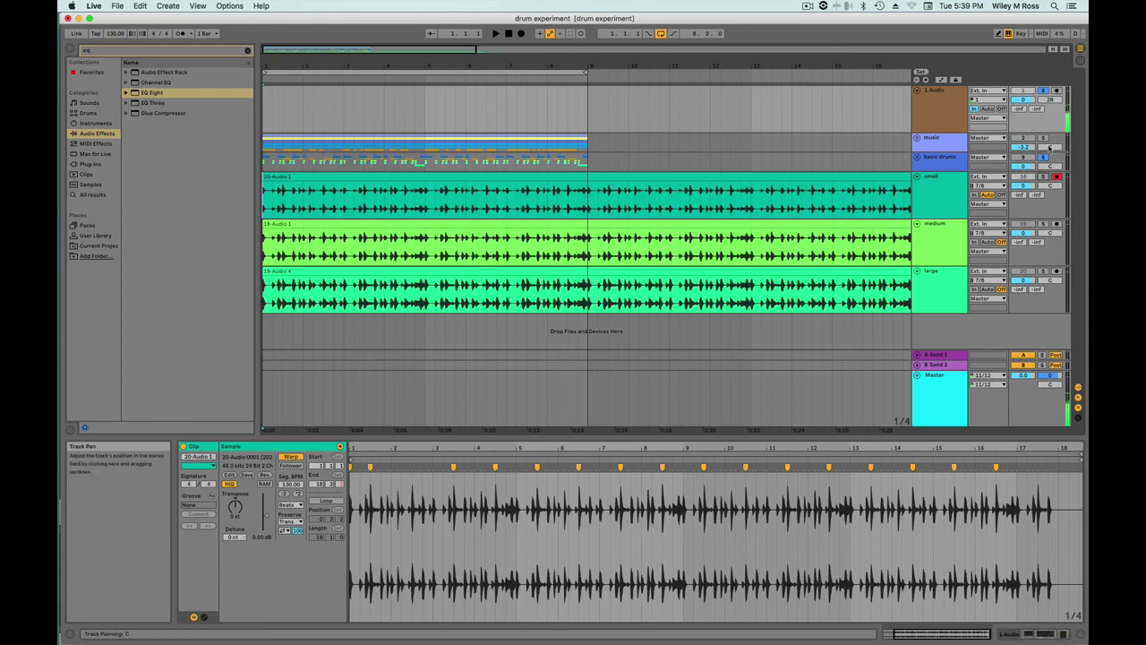
pyautogui.press('space')
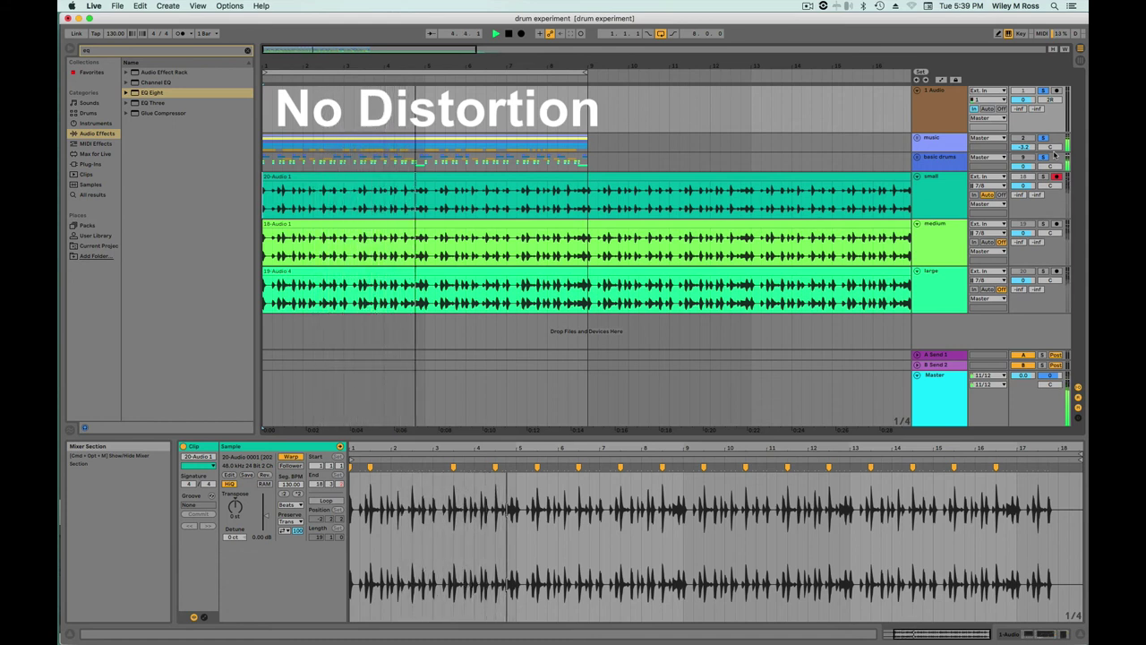
# Show the basic drums track's empty device chain, then select the large distortion track and another track.
pyautogui.click(946, 167)
pyautogui.doubleClick(960, 158)
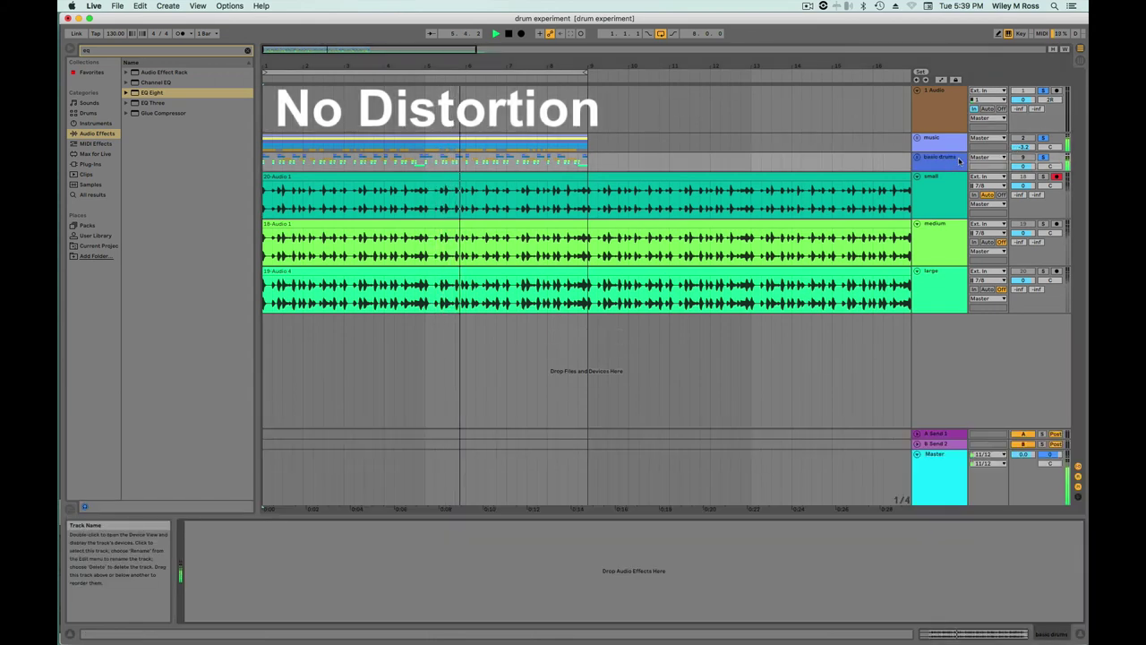
pyautogui.click(934, 300)
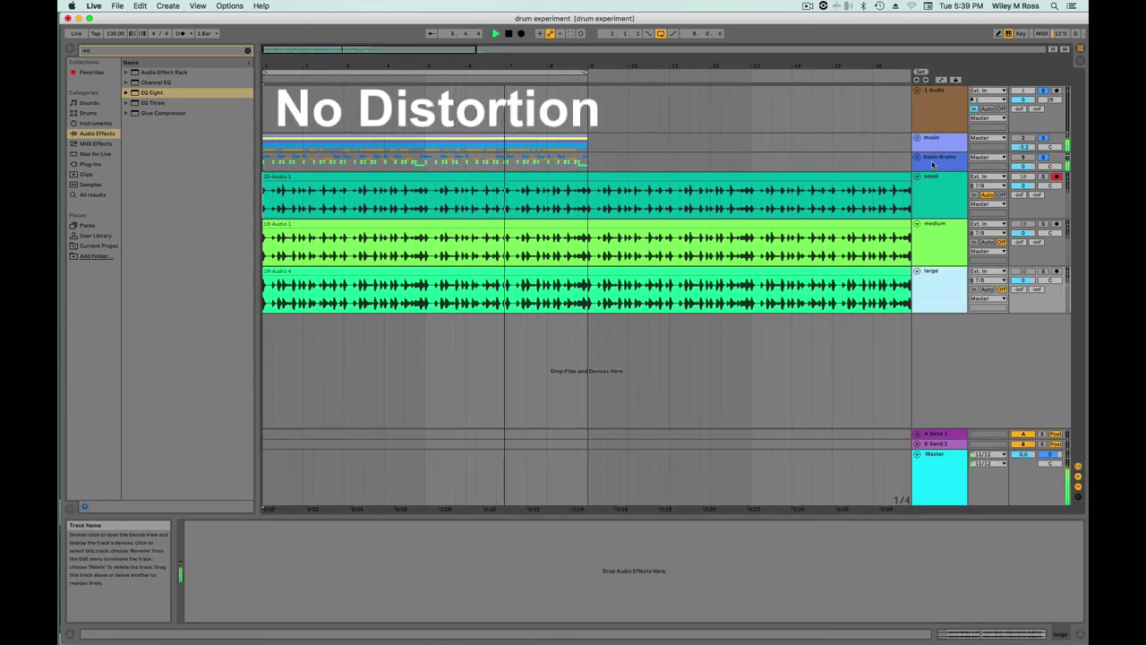
pyautogui.click(944, 231)
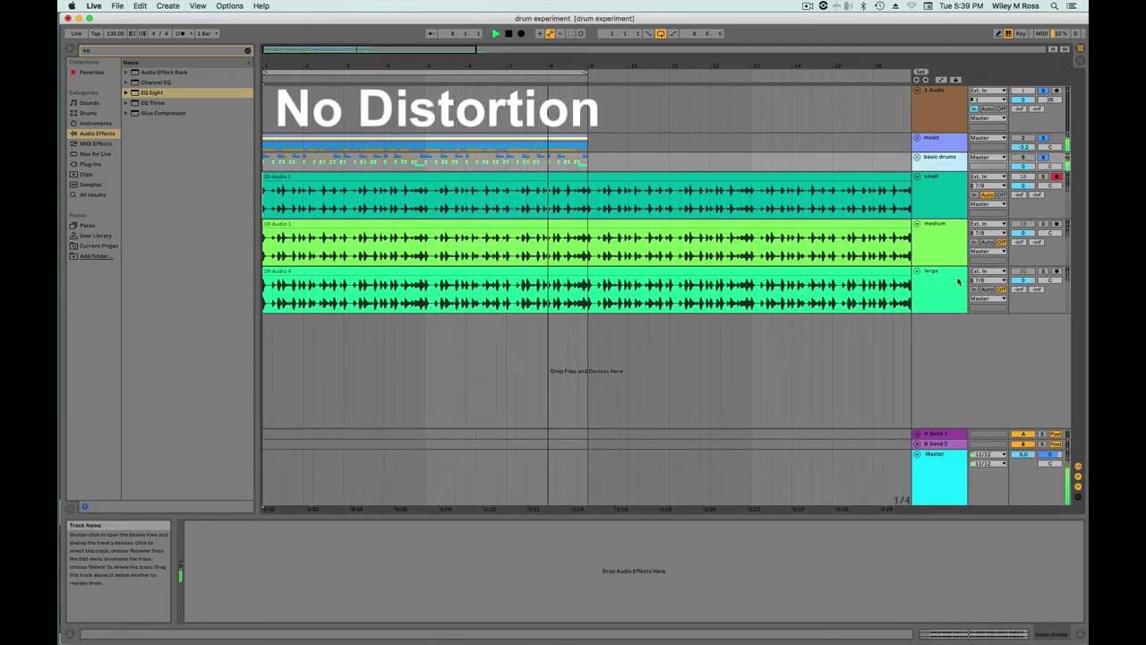
# Rewind and run the comparison pass again from the start, then stop playback.
pyautogui.press('space')
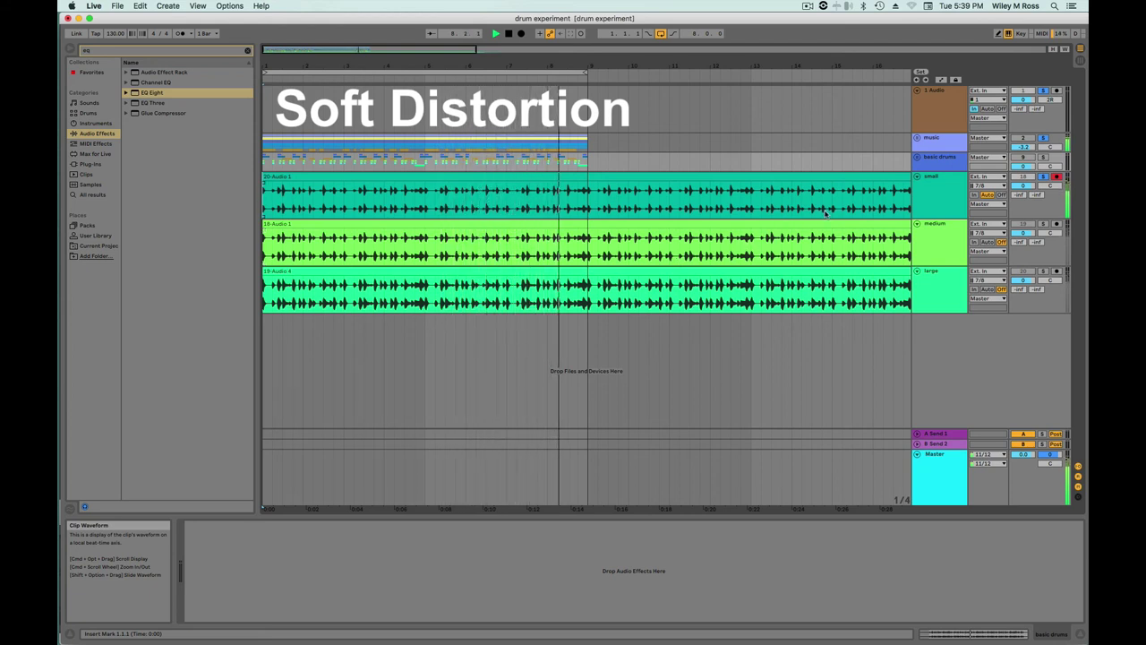
pyautogui.press('space')
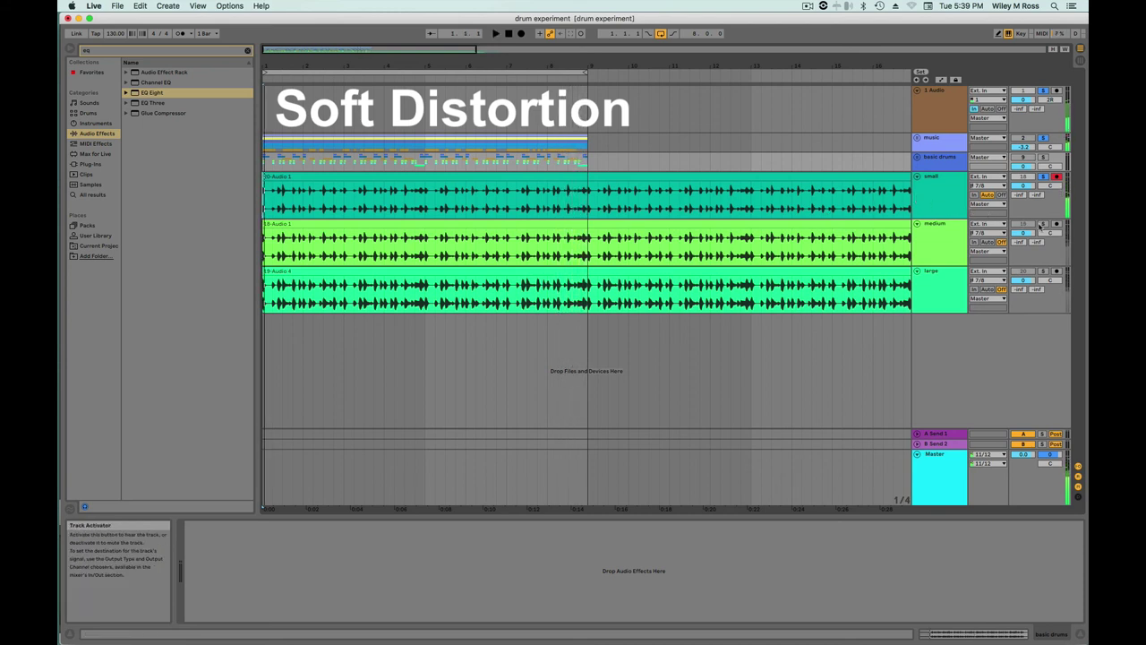
pyautogui.press('space')
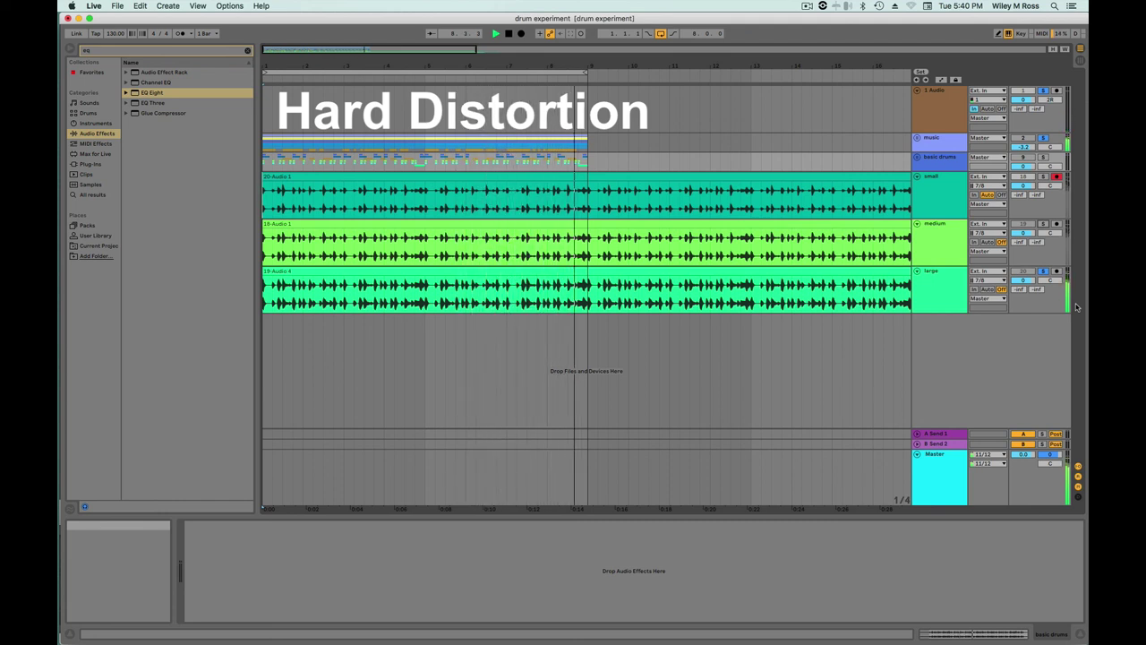
pyautogui.press('space')
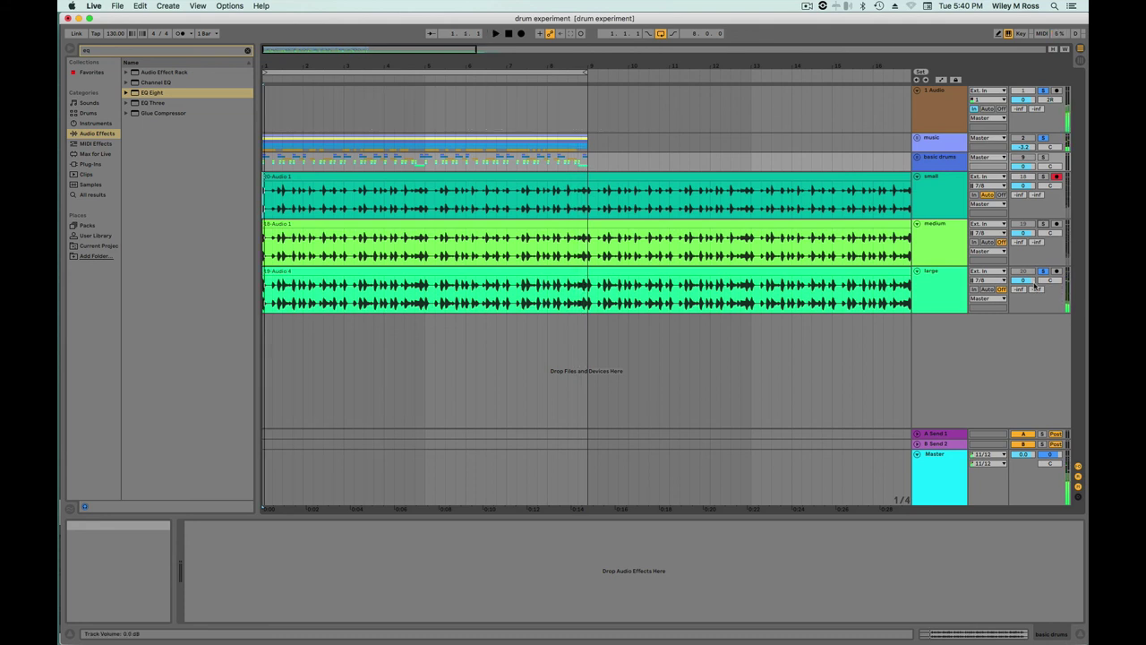